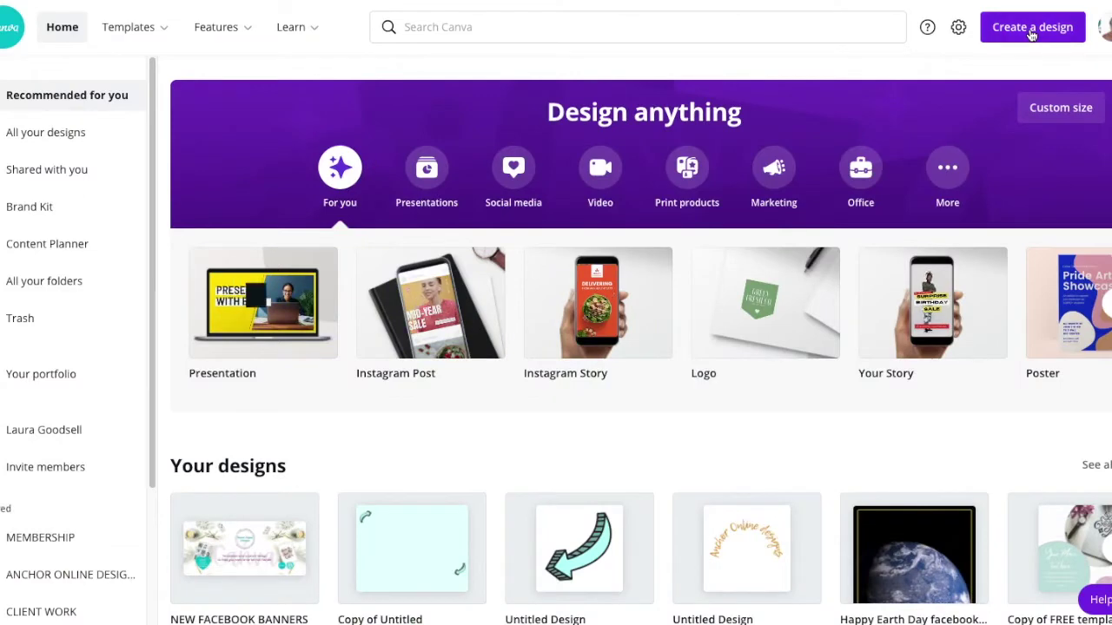
# Start a blank Instagram Post and search the elements library for 'splash' graphics.
pyautogui.click(1032, 30)
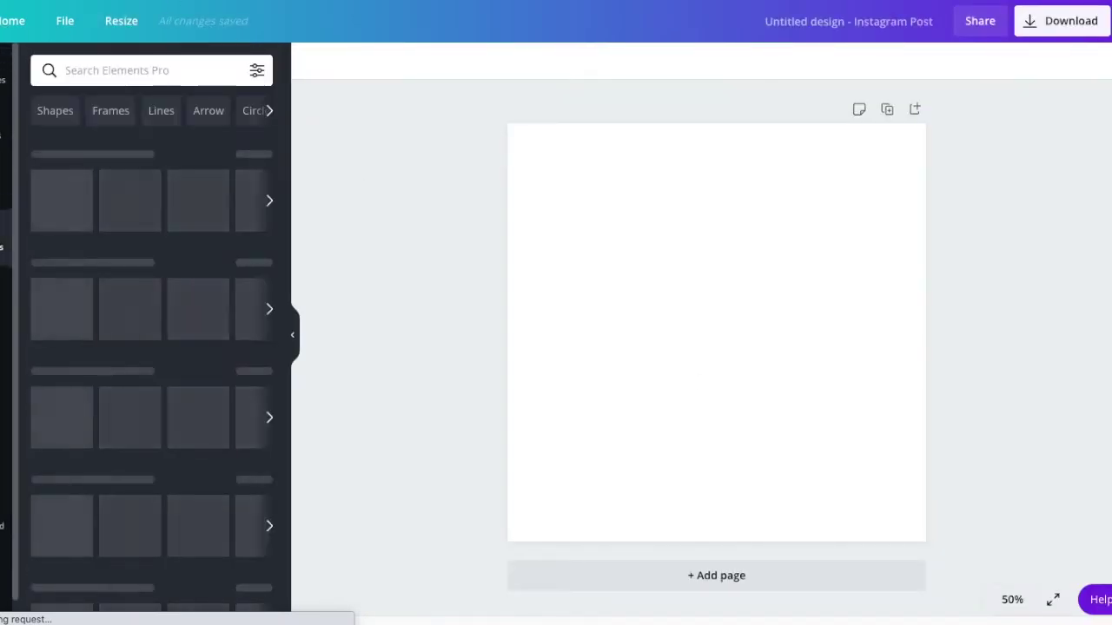
pyautogui.click(96, 70)
pyautogui.write('splash')
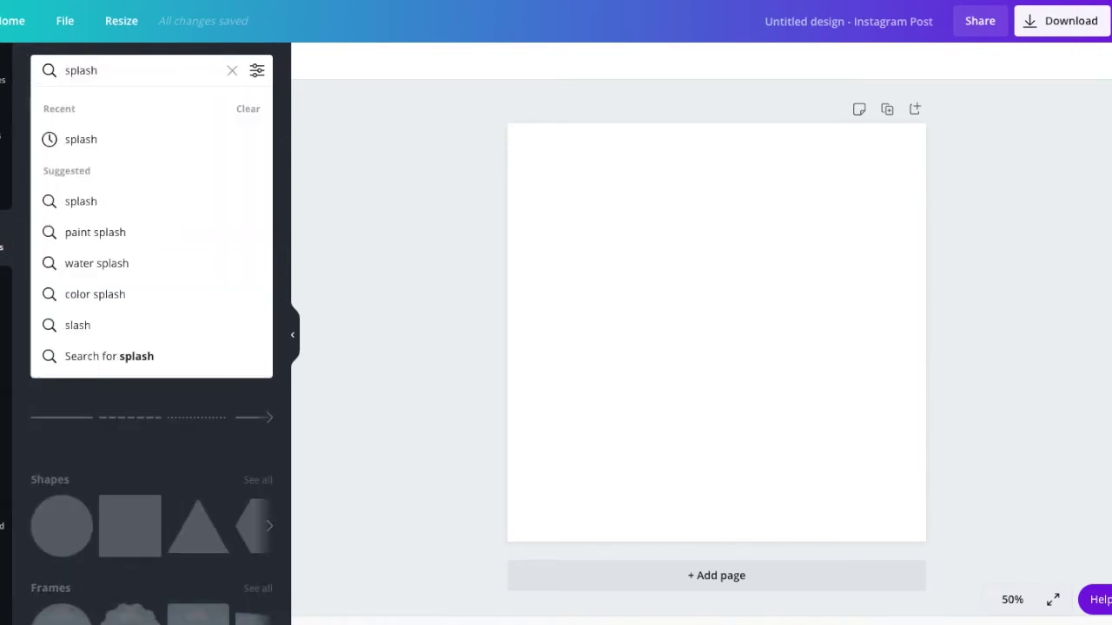
pyautogui.press('Return')
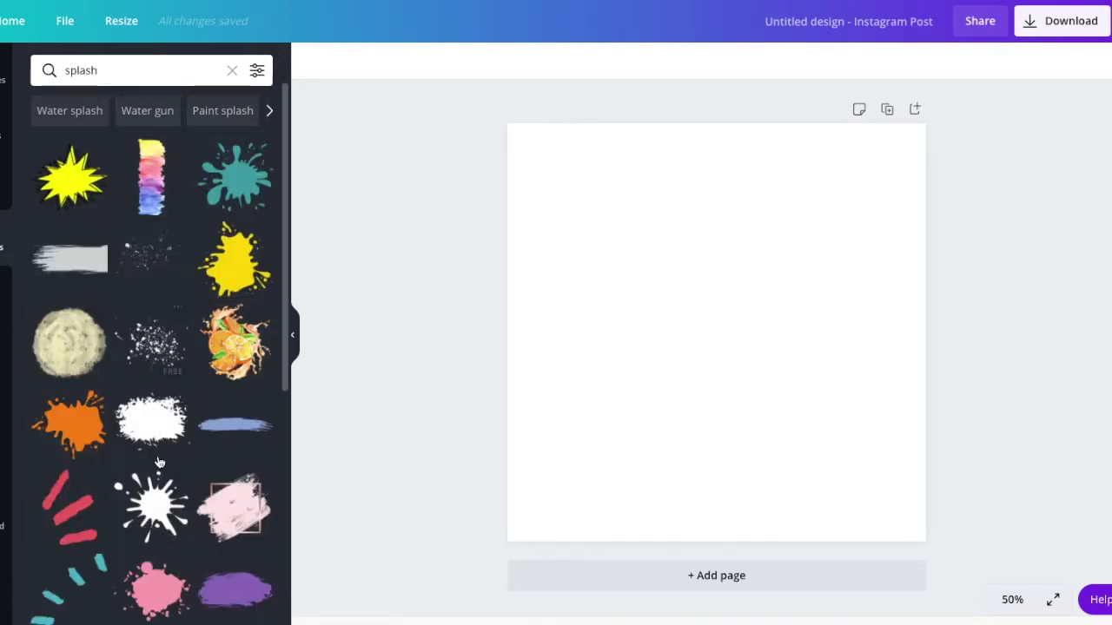
pyautogui.moveTo(286, 204); pyautogui.dragTo(270, 479)
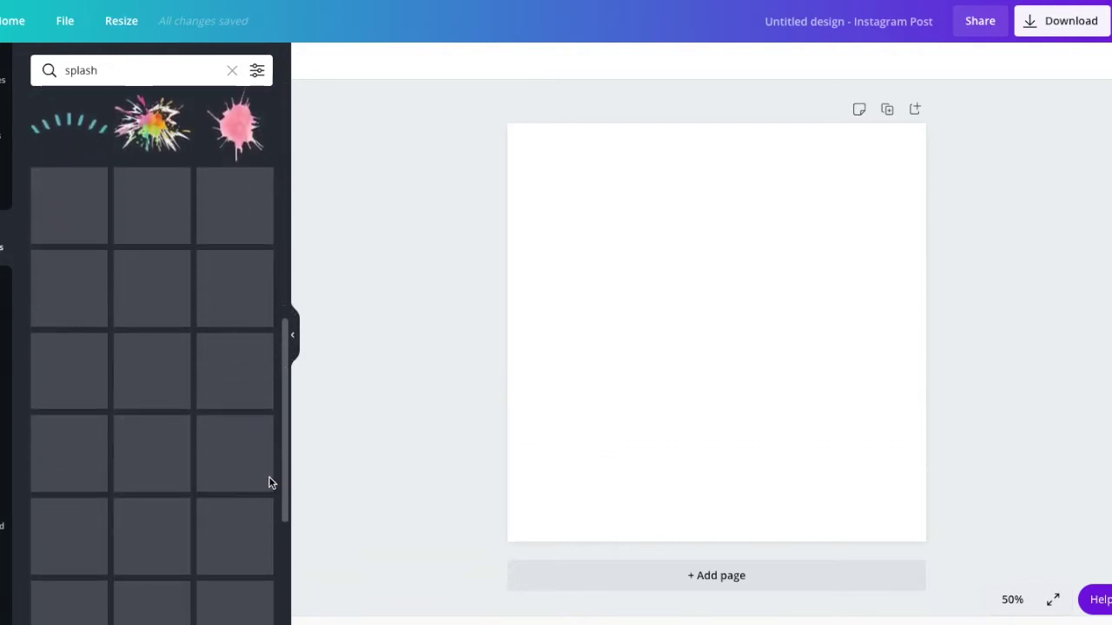
pyautogui.click(143, 445)
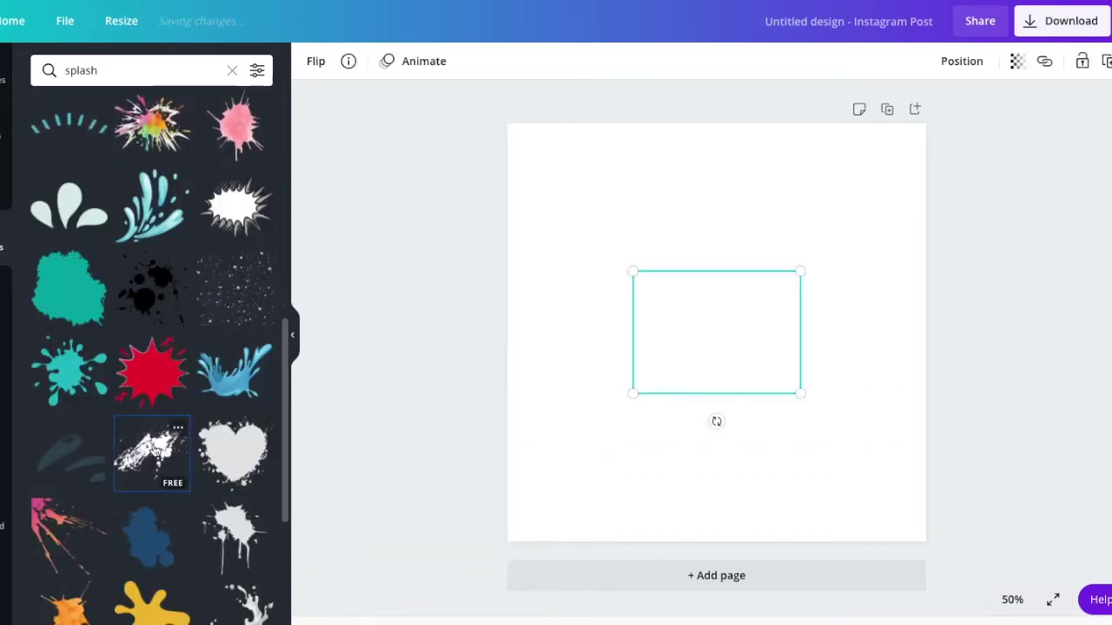
pyautogui.moveTo(633, 394); pyautogui.dragTo(507, 489)
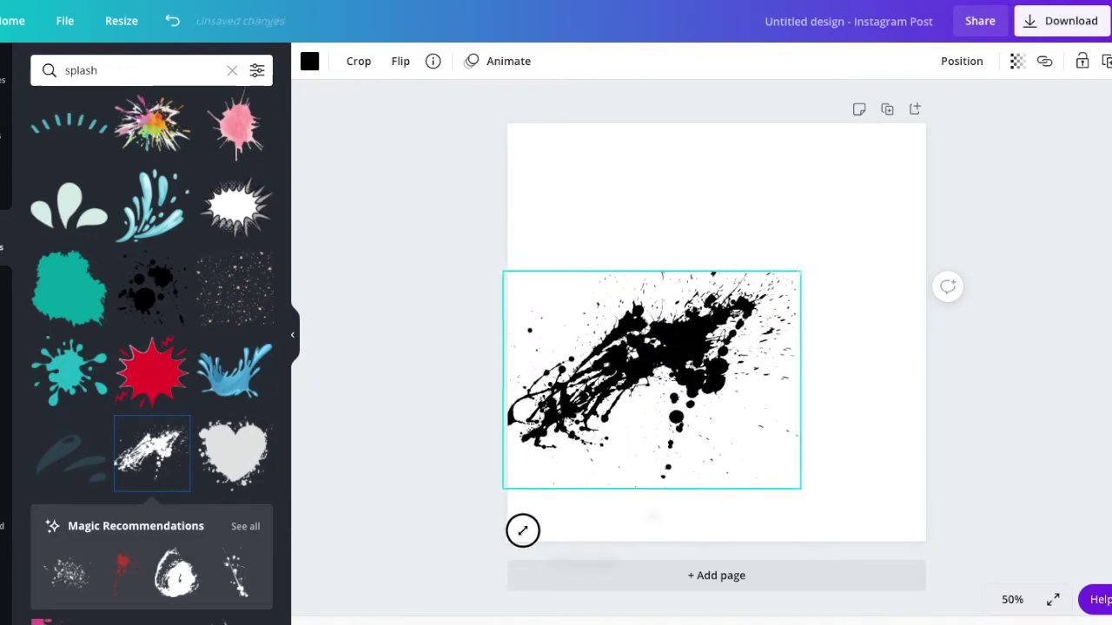
pyautogui.moveTo(651, 383); pyautogui.dragTo(697, 336)
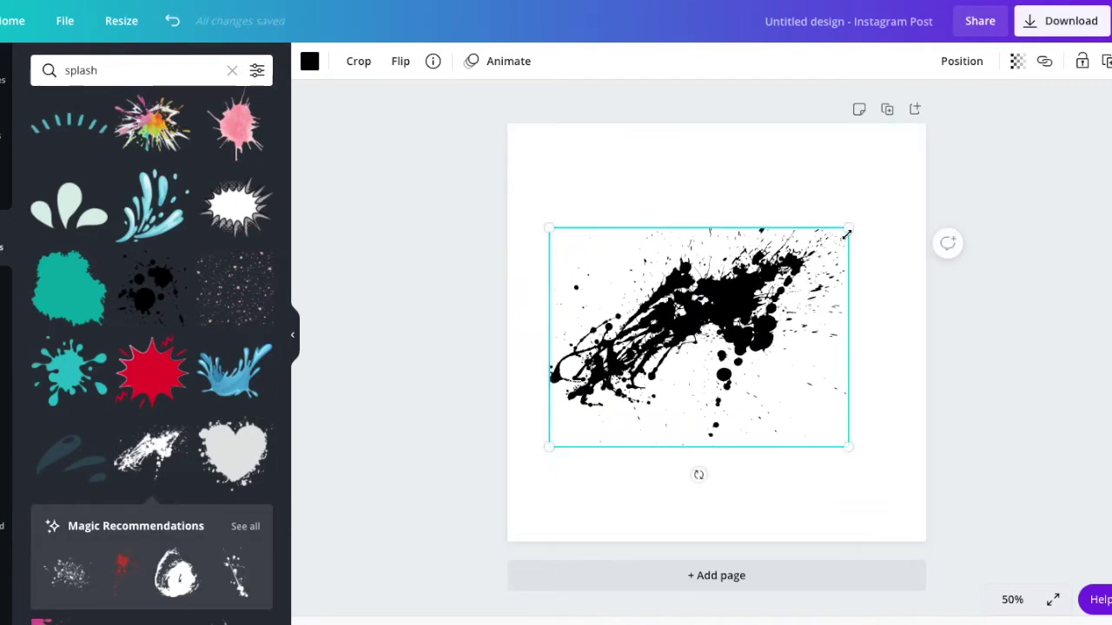
pyautogui.moveTo(846, 226); pyautogui.dragTo(908, 184)
pyautogui.moveTo(750, 301); pyautogui.dragTo(731, 328)
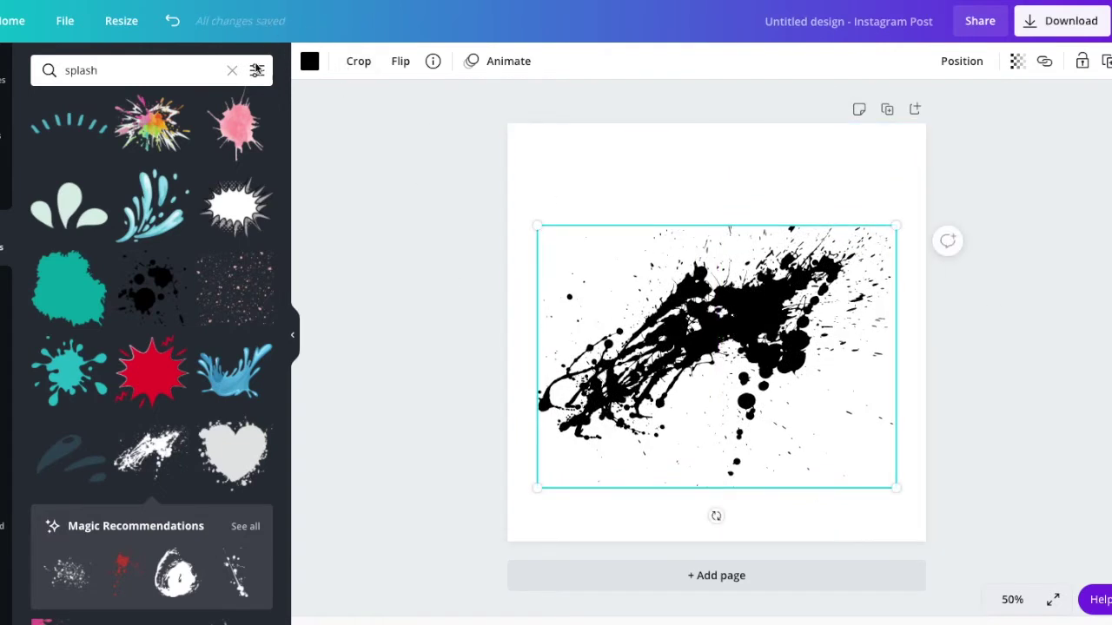
pyautogui.click(313, 68)
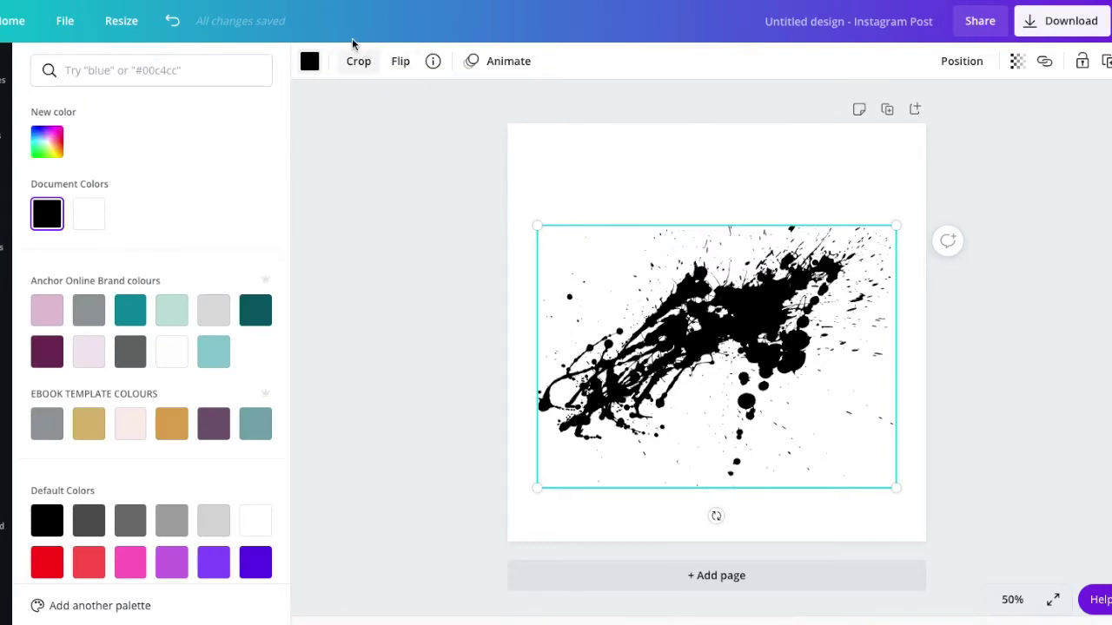
pyautogui.click(169, 313)
pyautogui.click(131, 352)
pyautogui.click(121, 319)
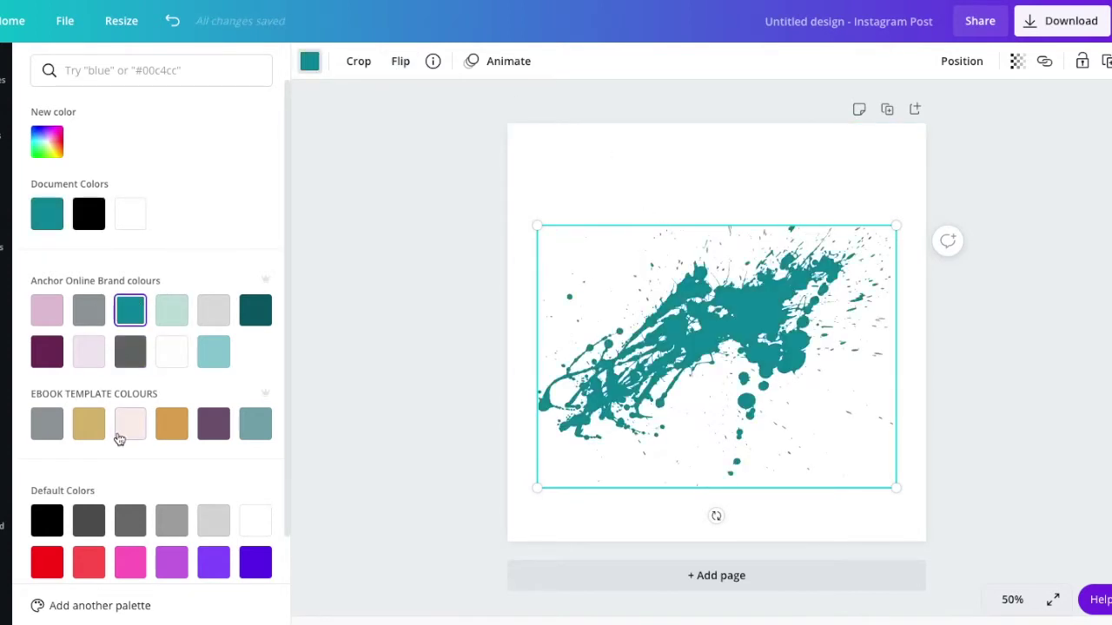
pyautogui.click(128, 426)
pyautogui.click(90, 426)
pyautogui.click(213, 426)
pyautogui.click(257, 425)
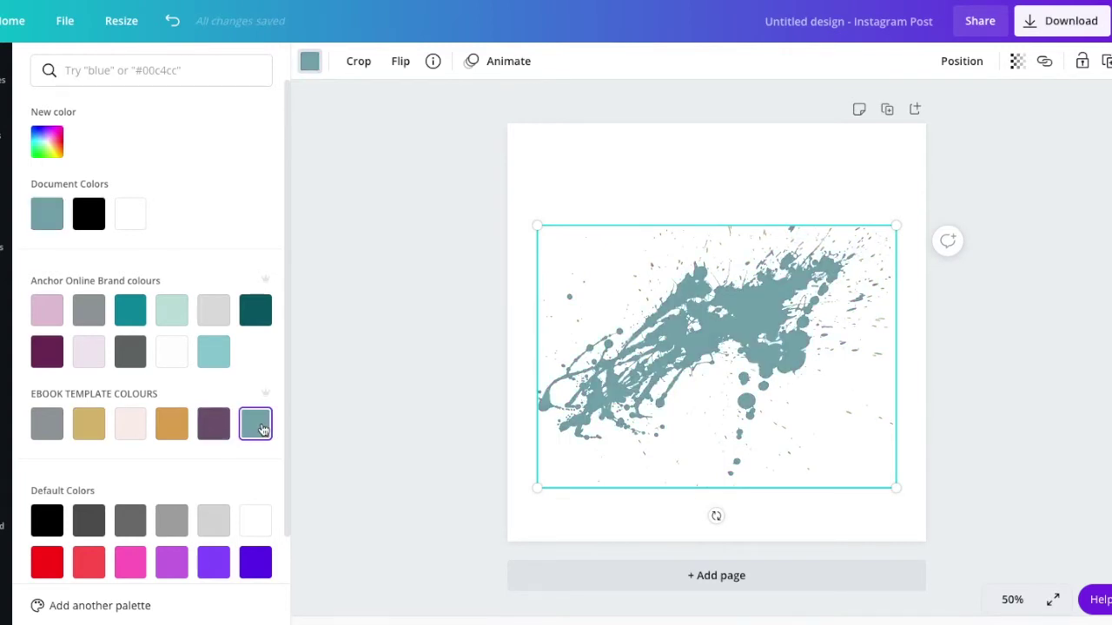
pyautogui.press('Escape')
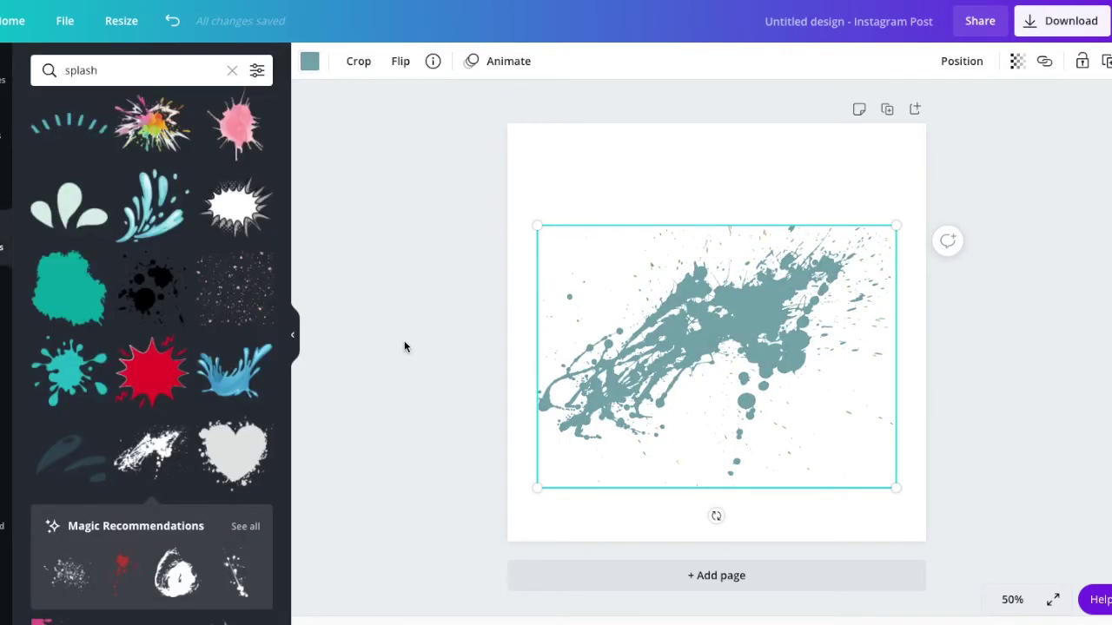
pyautogui.press('Delete')
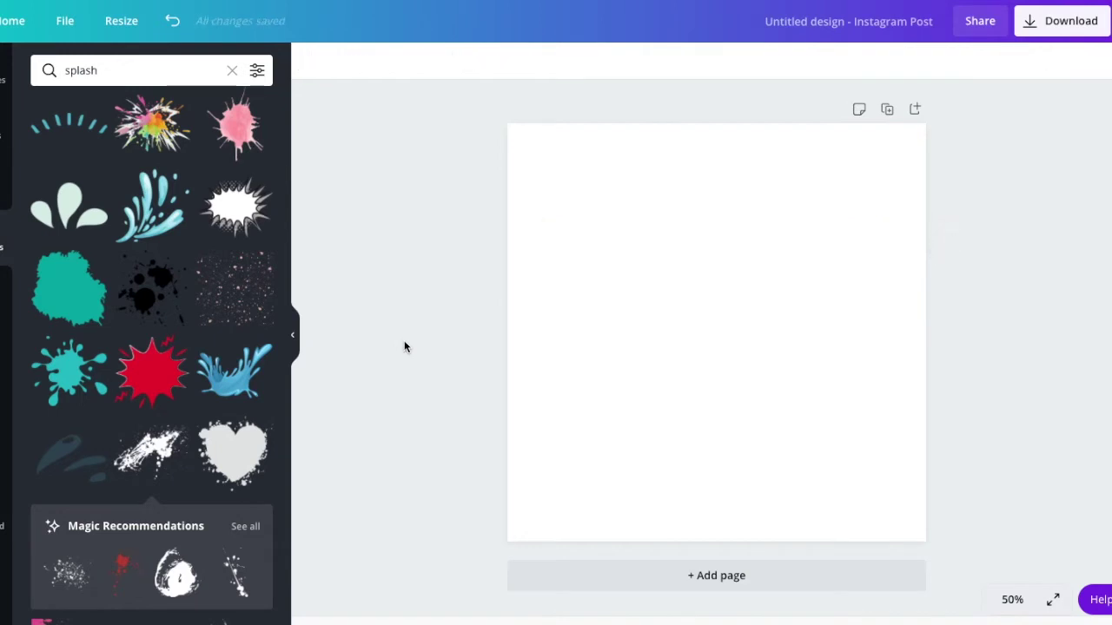
# Replace the splash search with a travel search and add the map-pin travel graphic.
pyautogui.click(148, 70)
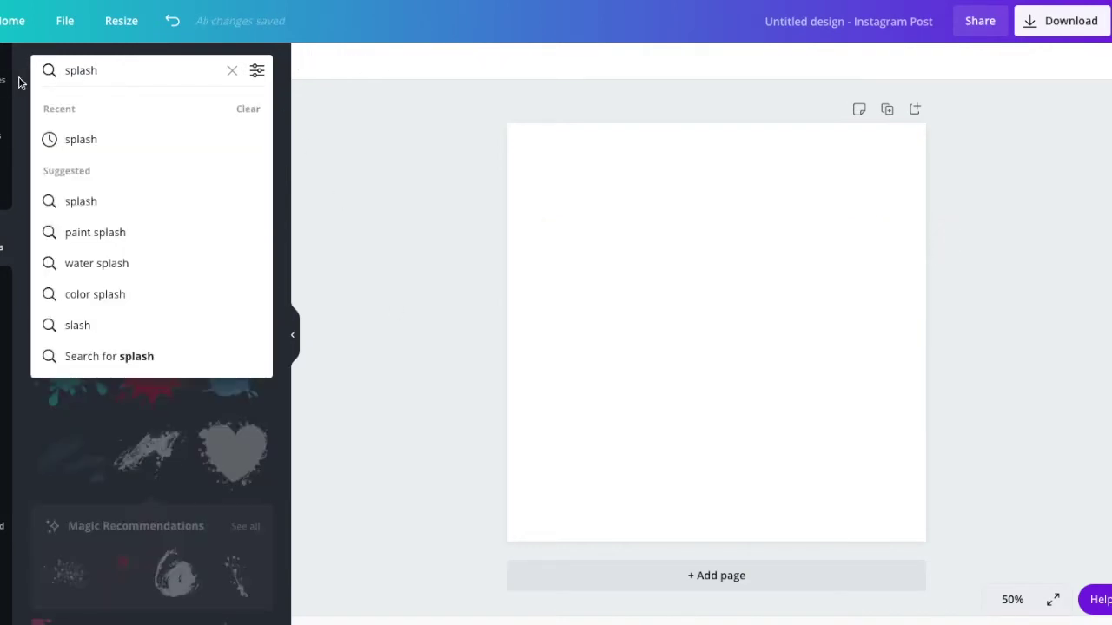
pyautogui.press('BackSpace')
pyautogui.press('BackSpace')
pyautogui.press('BackSpace')
pyautogui.press('BackSpace')
pyautogui.press('BackSpace')
pyautogui.press('BackSpace')
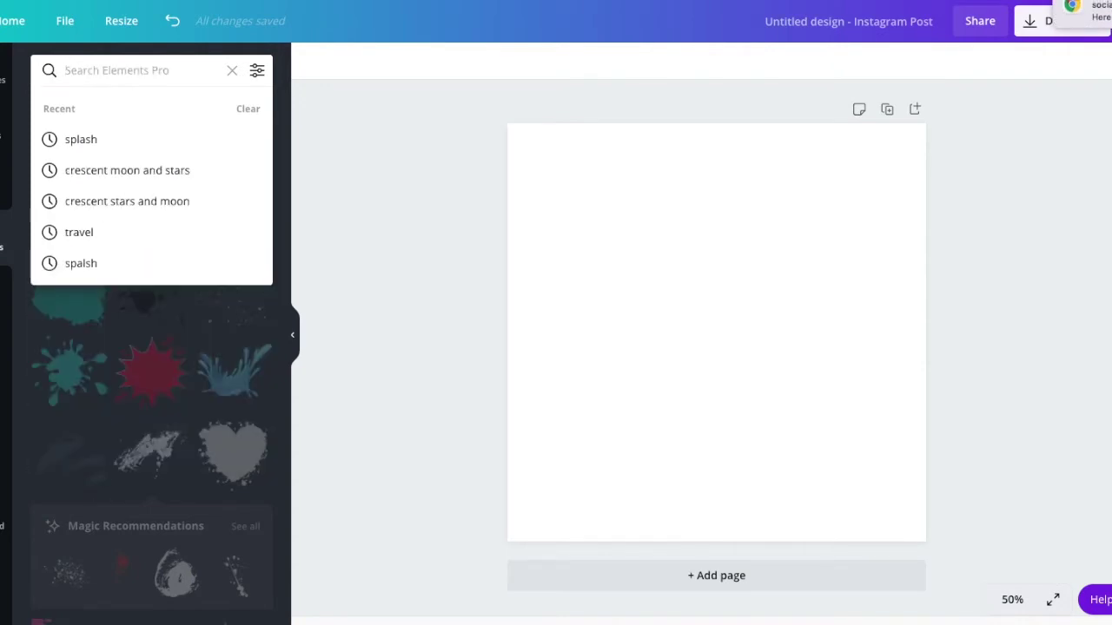
pyautogui.write('travel')
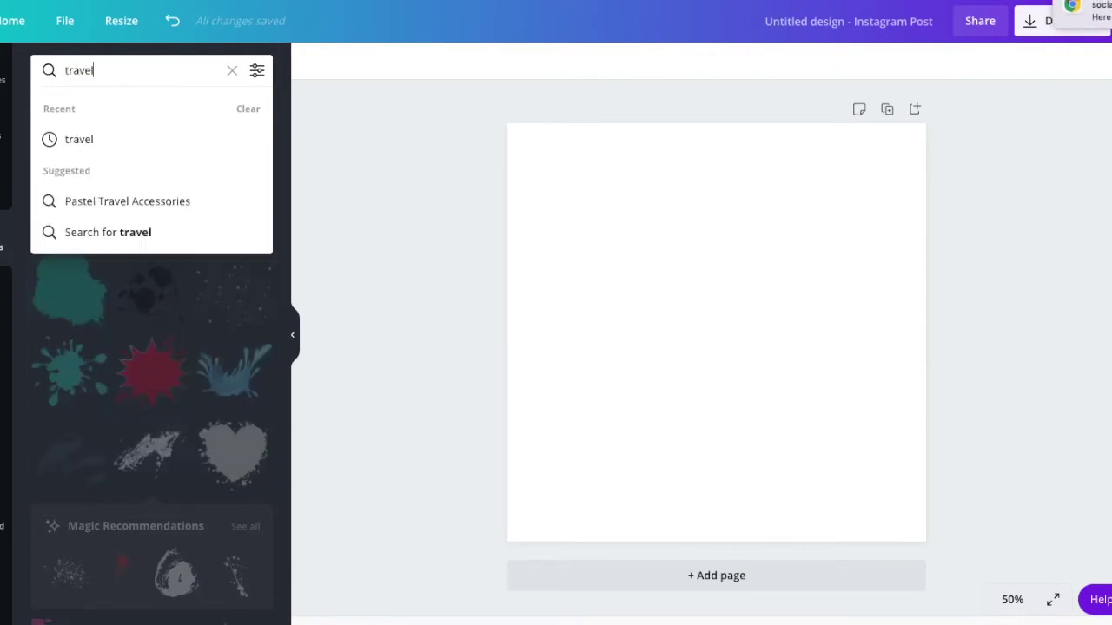
pyautogui.press('Return')
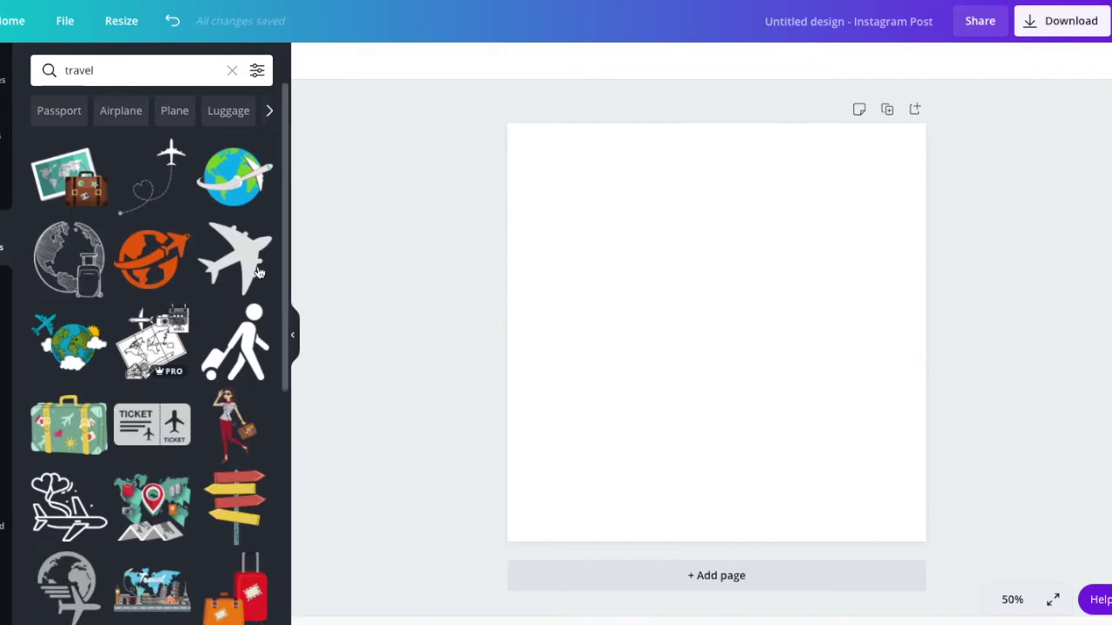
pyautogui.scroll(-3, 283, 264)
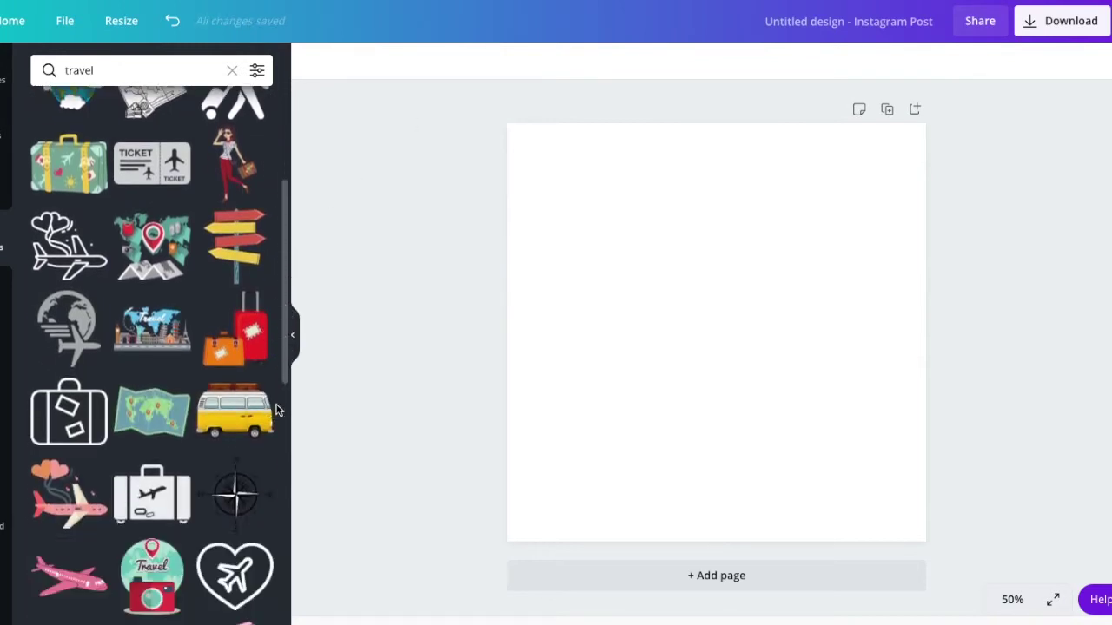
pyautogui.click(133, 249)
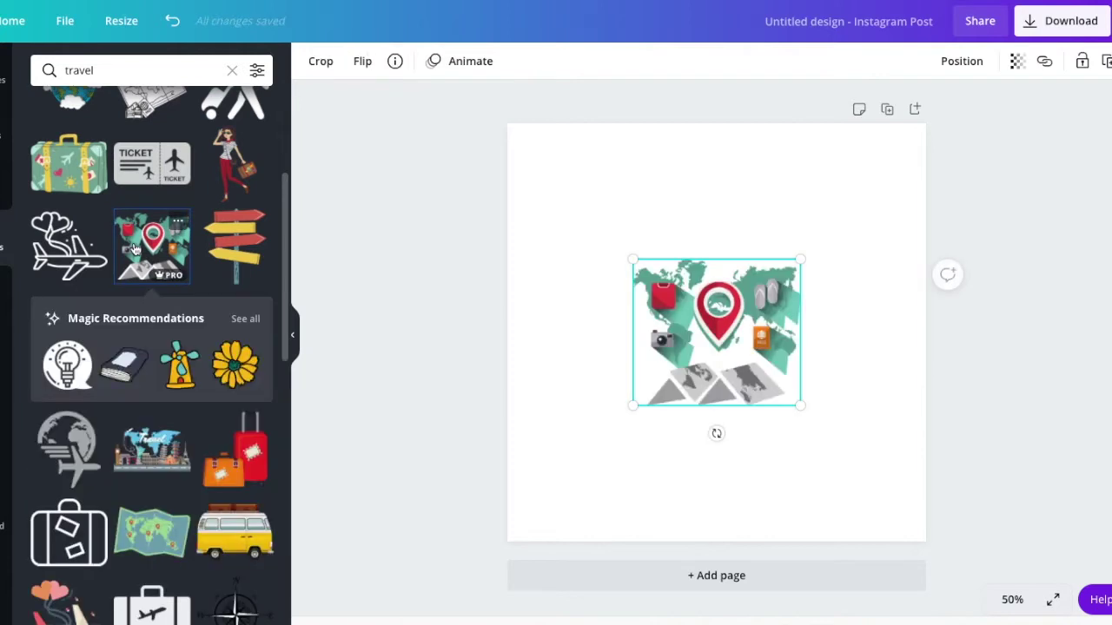
# Enlarge and reposition the map graphic, then delete it from the page.
pyautogui.moveTo(632, 259); pyautogui.dragTo(521, 162)
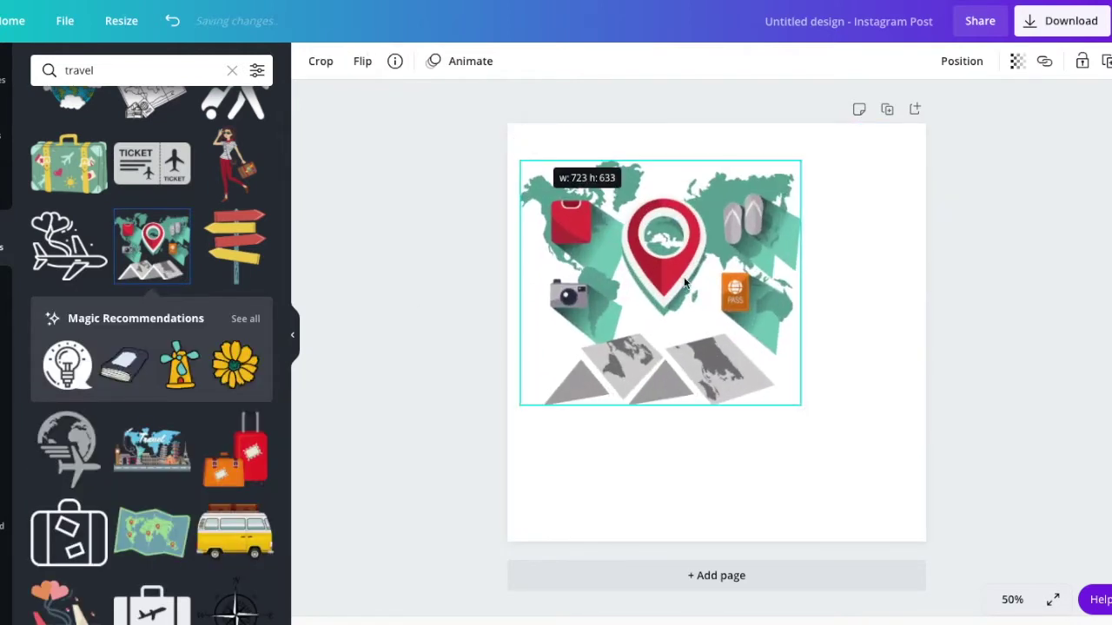
pyautogui.moveTo(802, 407); pyautogui.dragTo(865, 501)
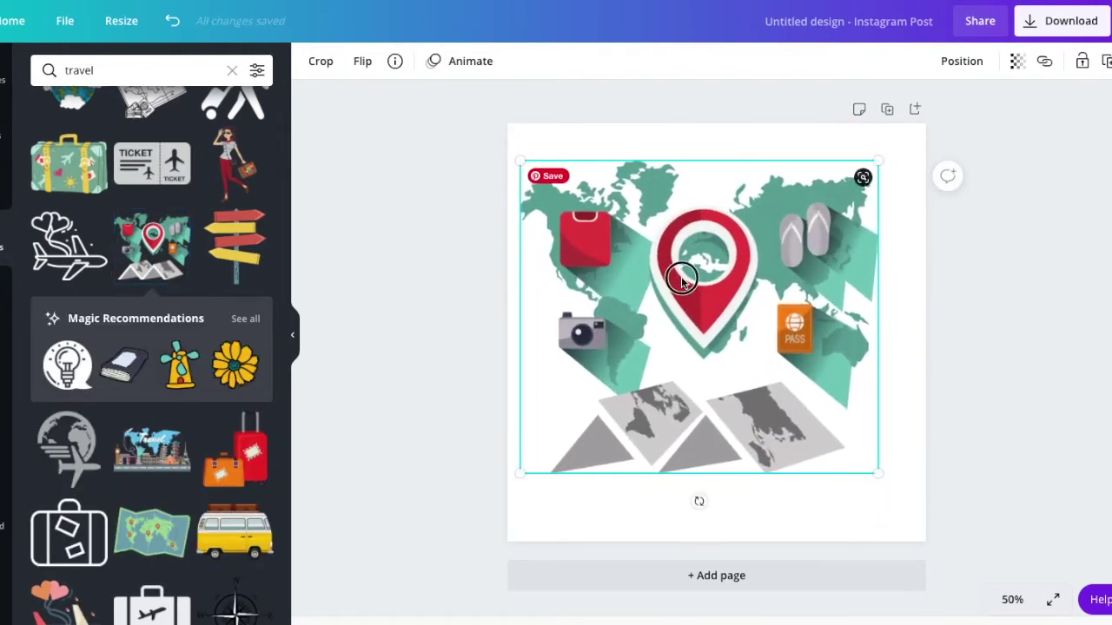
pyautogui.moveTo(682, 278); pyautogui.dragTo(694, 289)
pyautogui.click(421, 315)
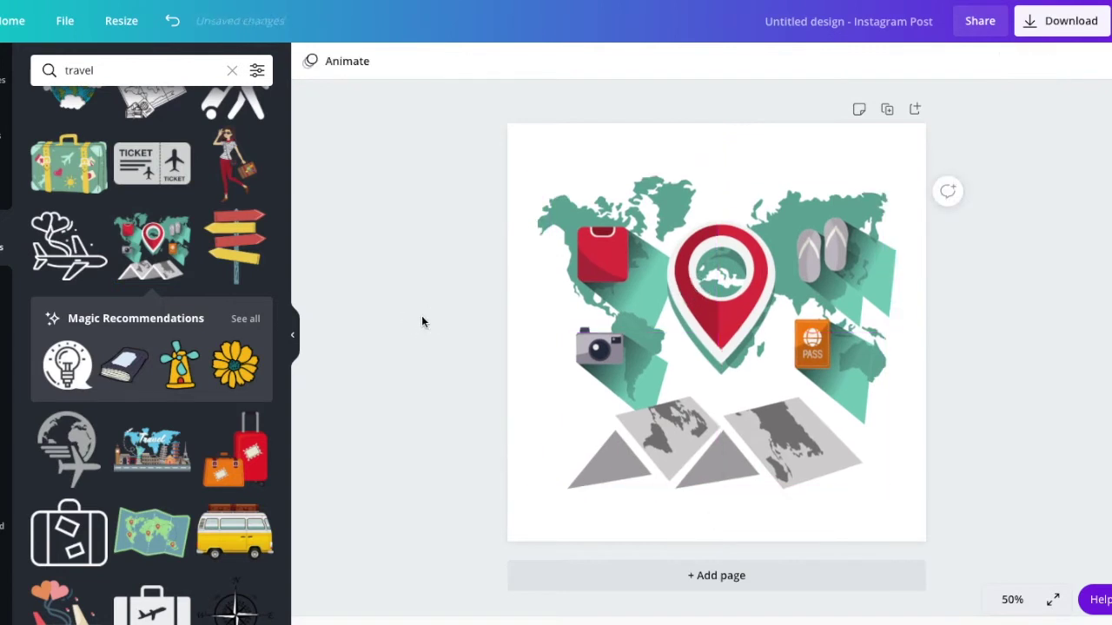
pyautogui.click(565, 217)
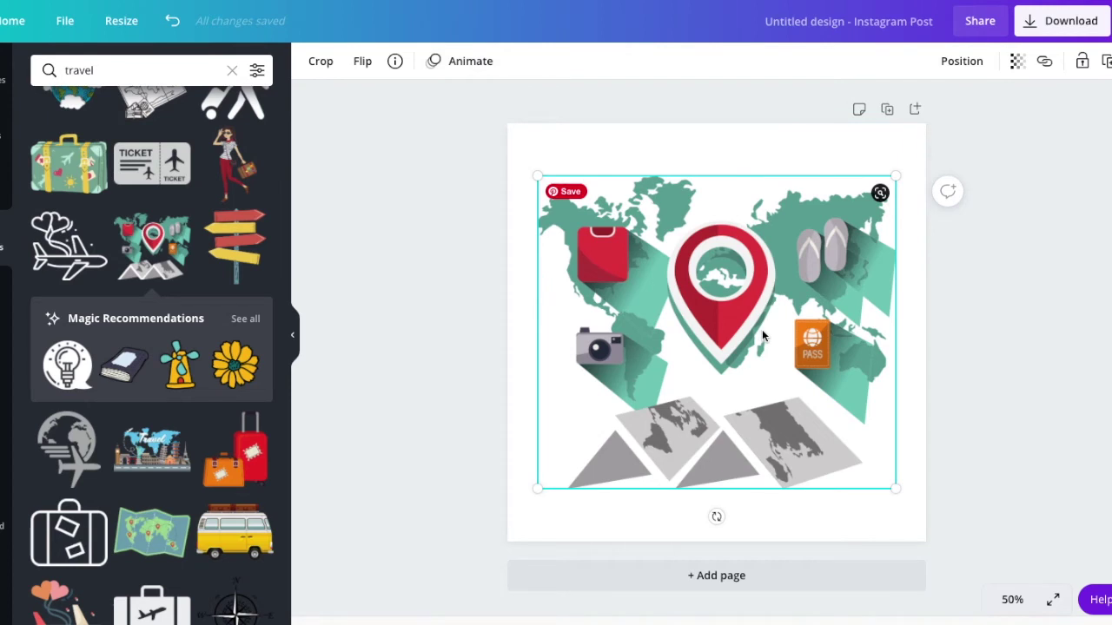
pyautogui.click(443, 321)
pyautogui.click(682, 324)
pyautogui.press('Delete')
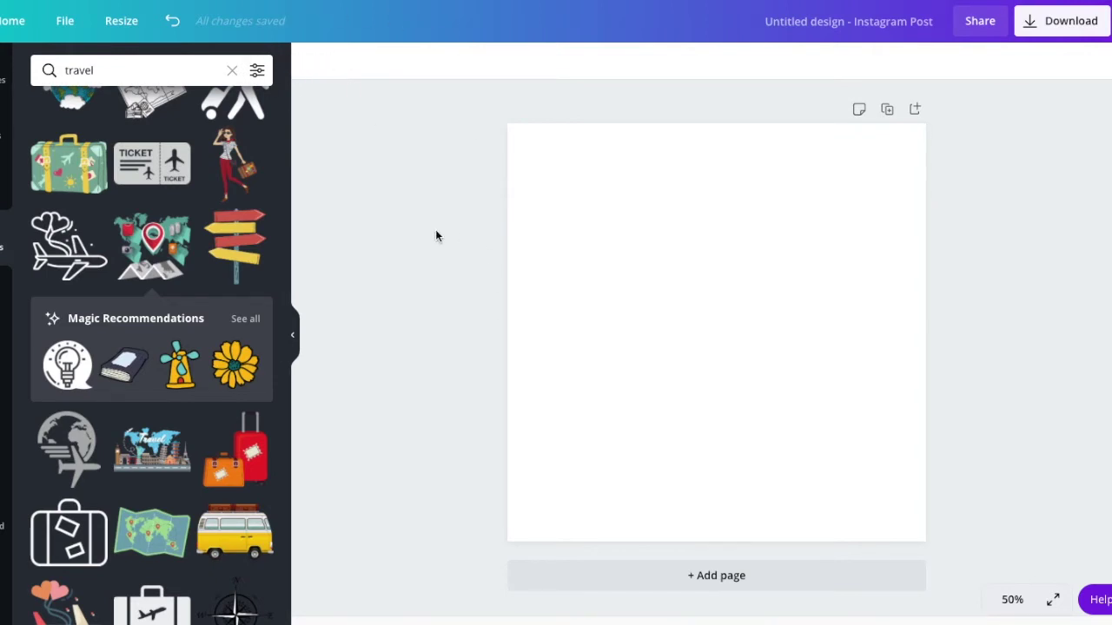
# Search elements for 'crescent moon and stars' and add the pink moon-and-stars graphic.
pyautogui.click(101, 69)
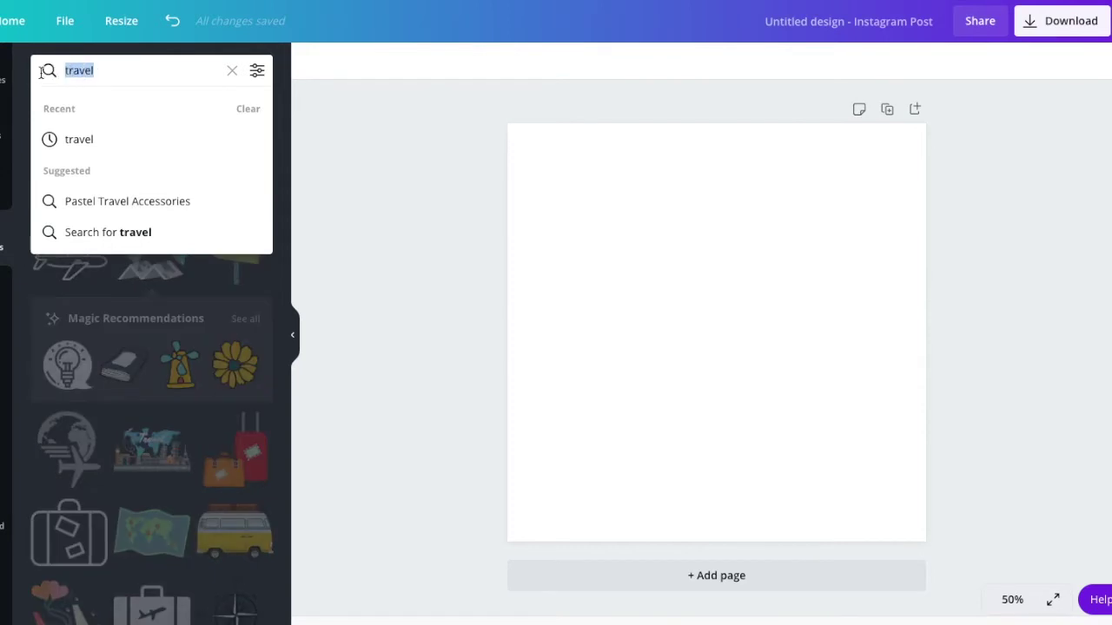
pyautogui.write('cres')
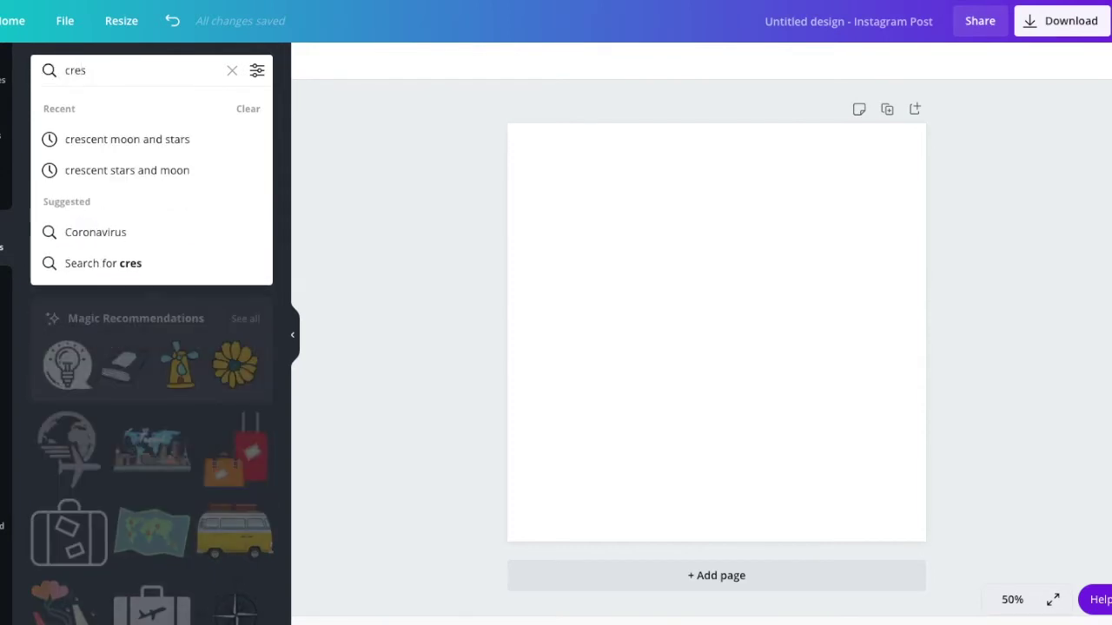
pyautogui.write('cent moon')
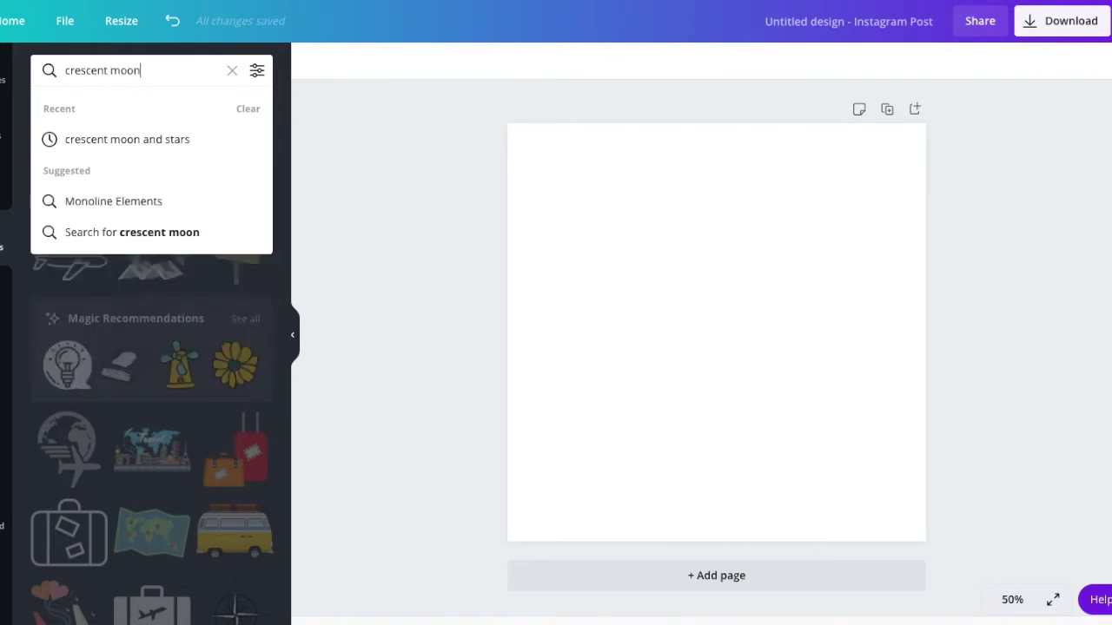
pyautogui.write(' and stars')
pyautogui.press('Return')
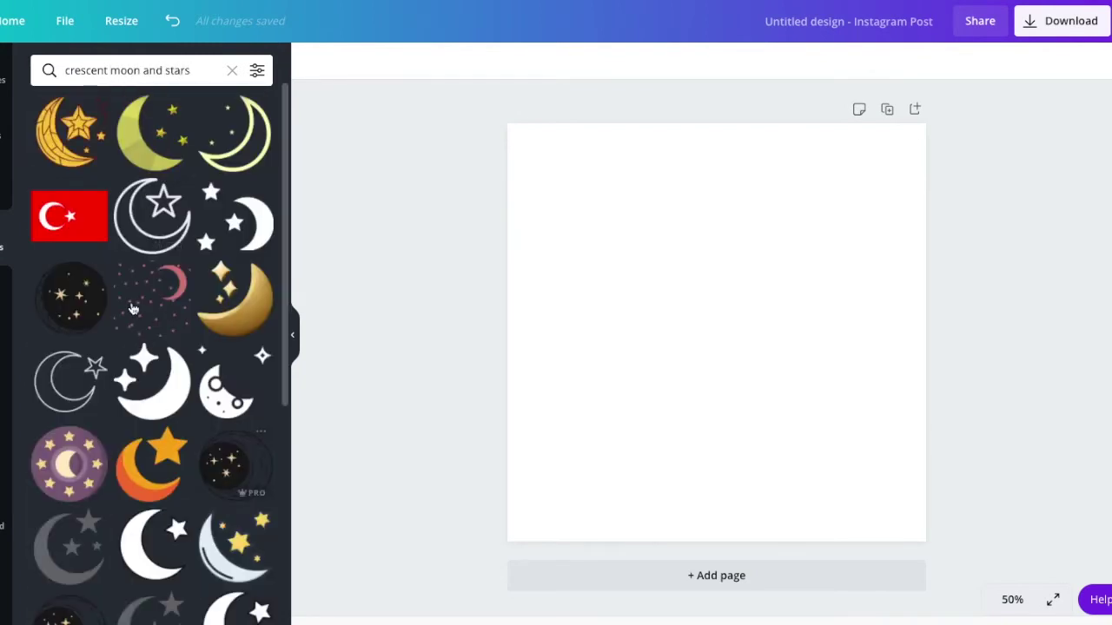
pyautogui.click(152, 296)
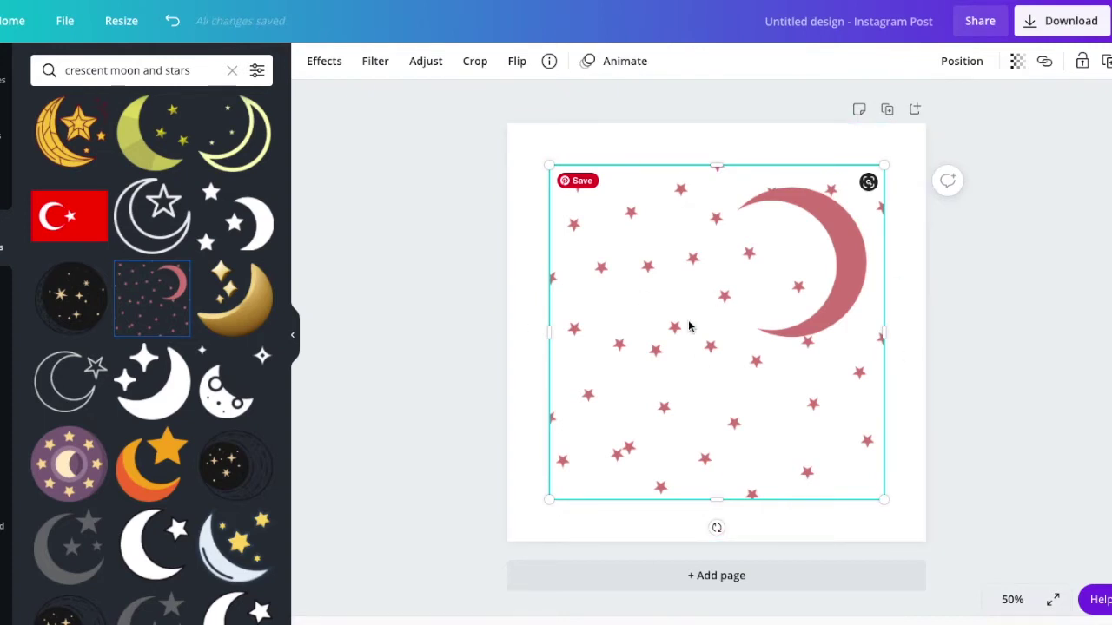
# Select the moon-and-stars graphic, open its Effects and show all Duotone options.
pyautogui.click(444, 392)
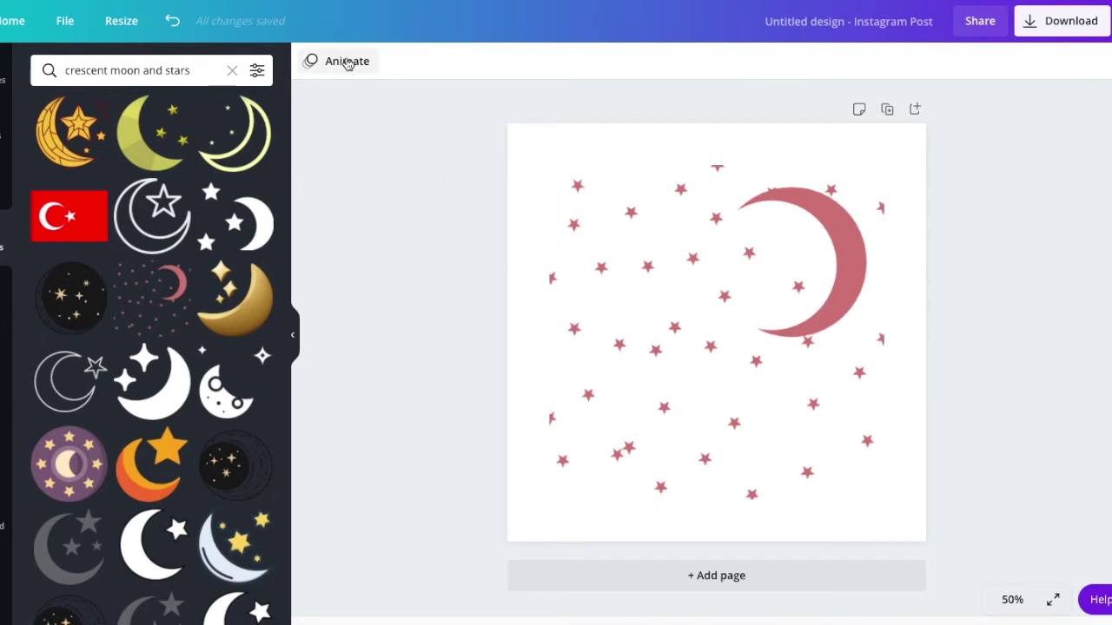
pyautogui.click(708, 288)
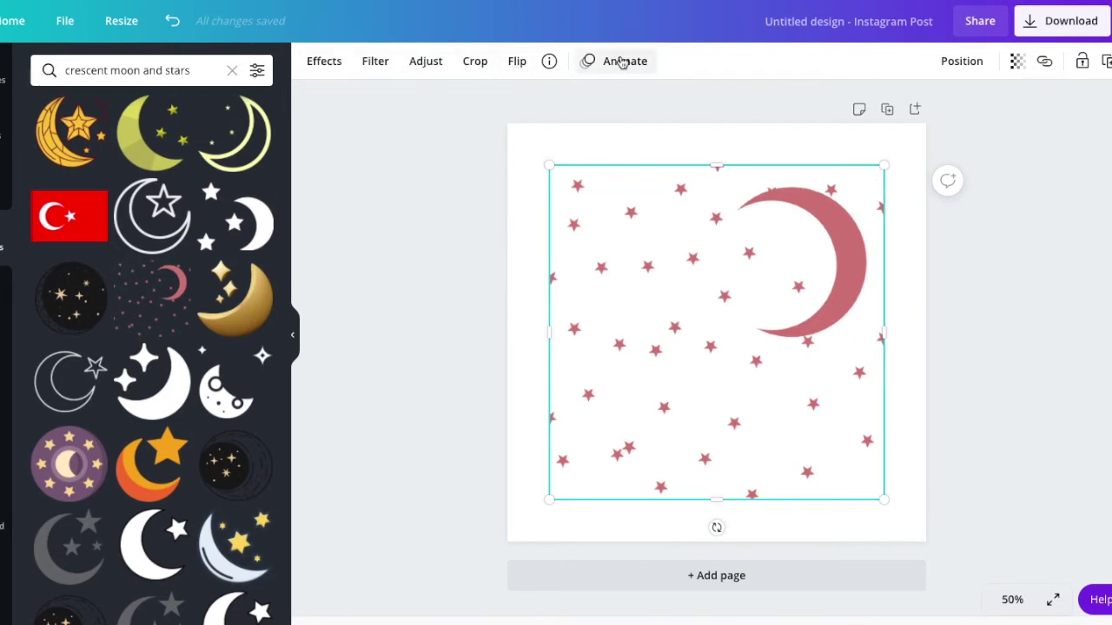
pyautogui.click(323, 62)
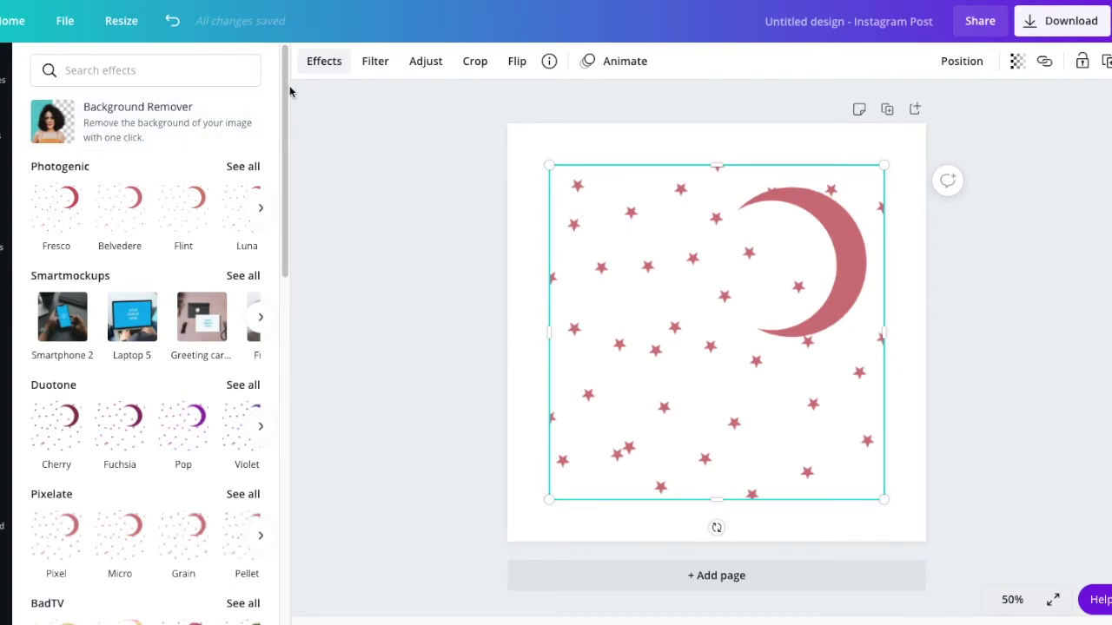
pyautogui.moveTo(286, 85); pyautogui.dragTo(285, 208)
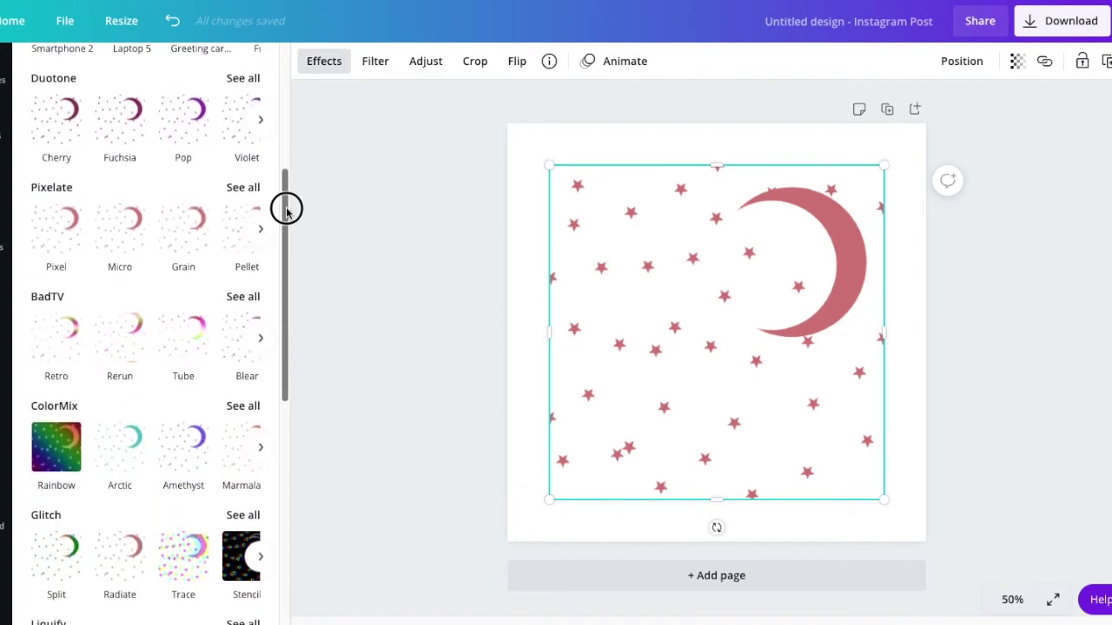
pyautogui.click(240, 78)
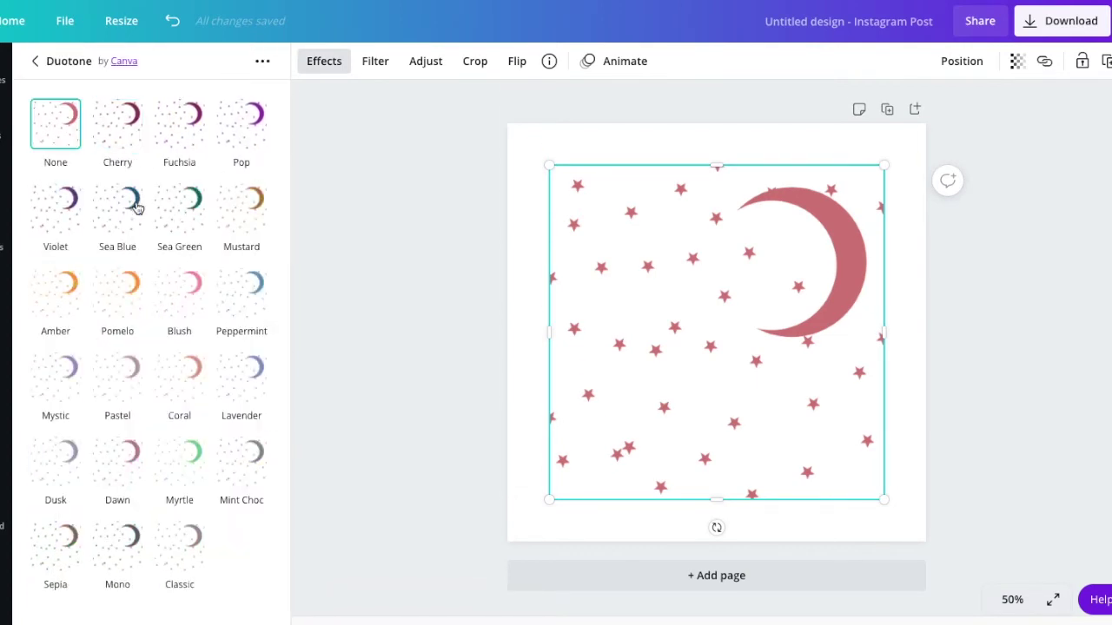
# Try Pomelo through Fuchsia duotones, then apply the purple Pop duotone to the graphic.
pyautogui.click(121, 299)
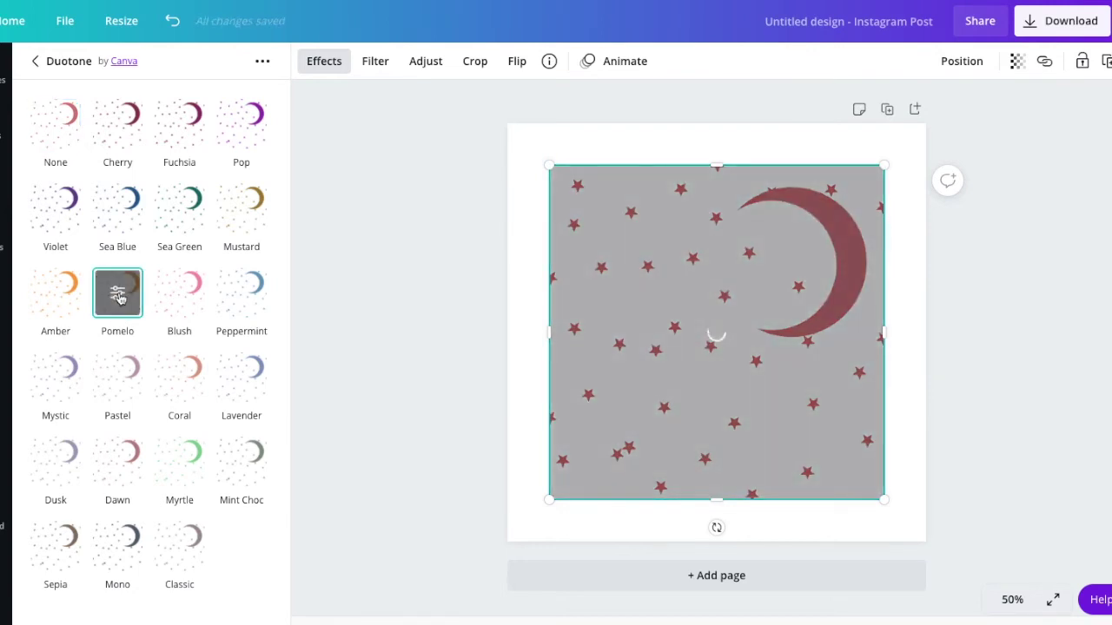
pyautogui.click(184, 375)
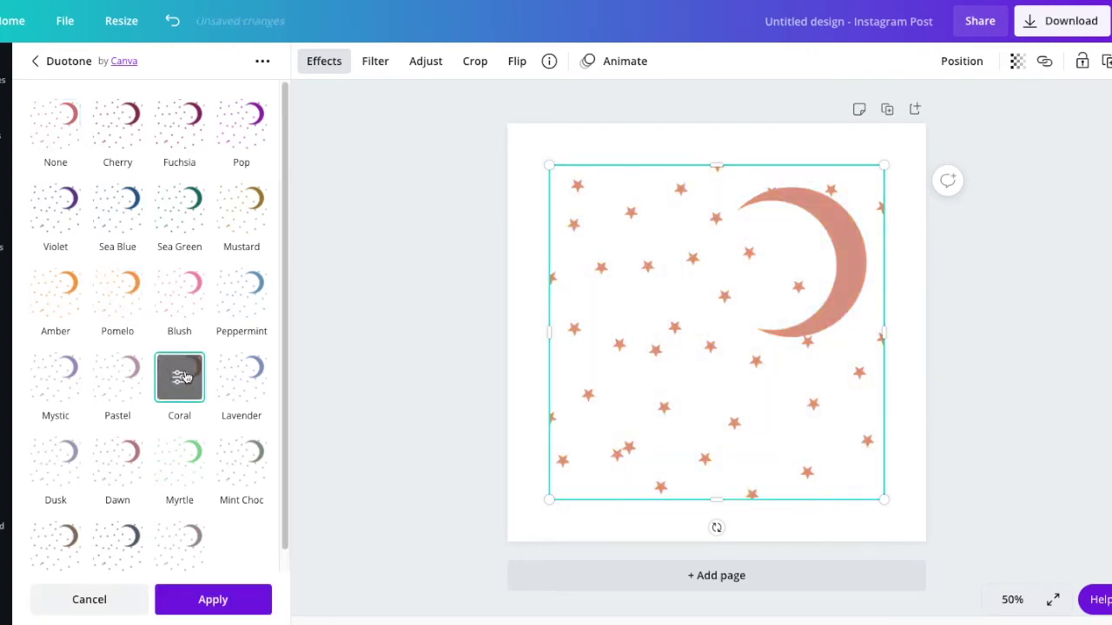
pyautogui.click(228, 298)
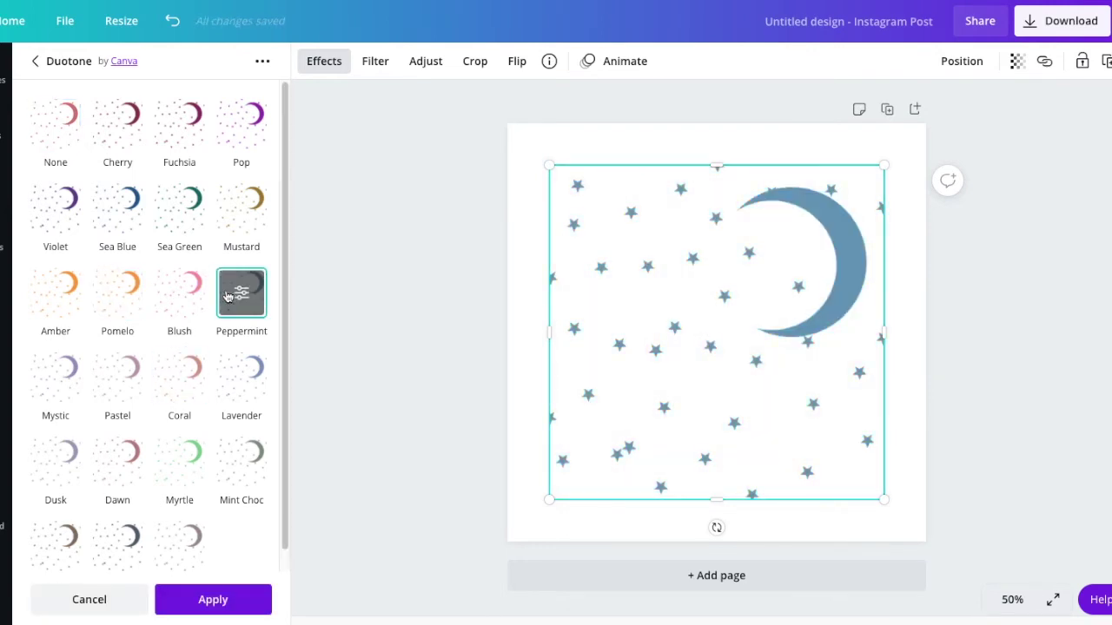
pyautogui.click(186, 224)
pyautogui.click(123, 453)
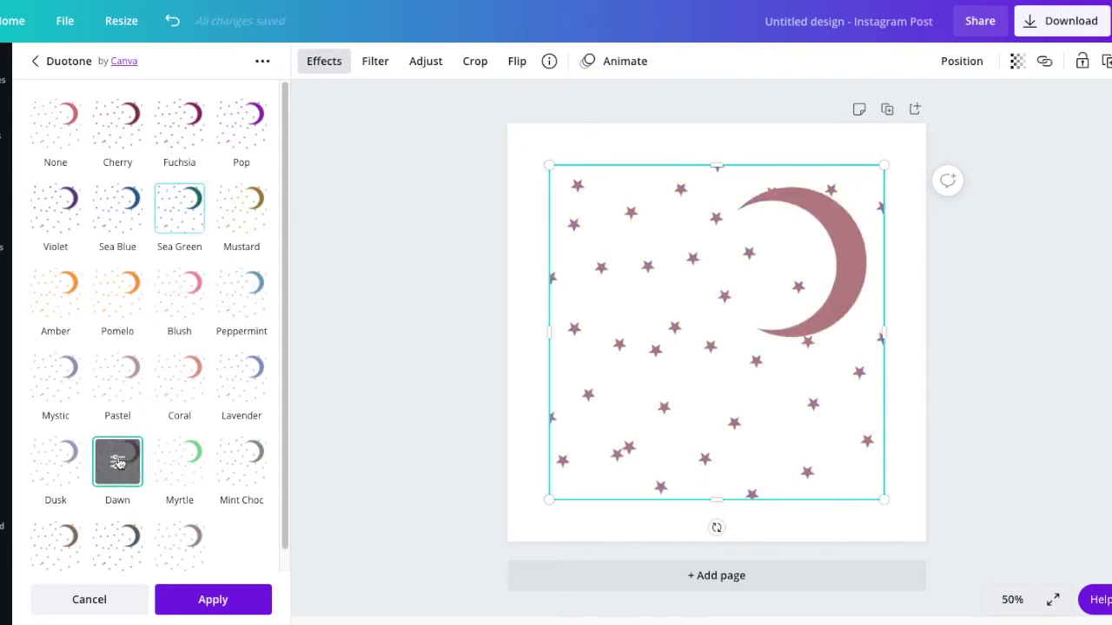
pyautogui.click(181, 473)
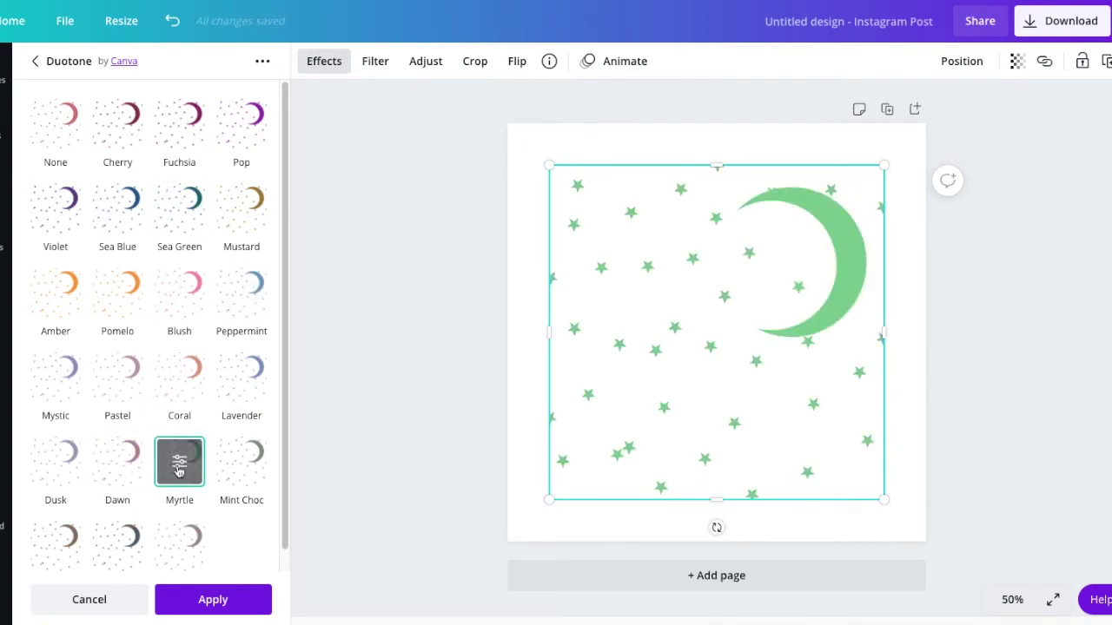
pyautogui.click(55, 380)
pyautogui.click(124, 206)
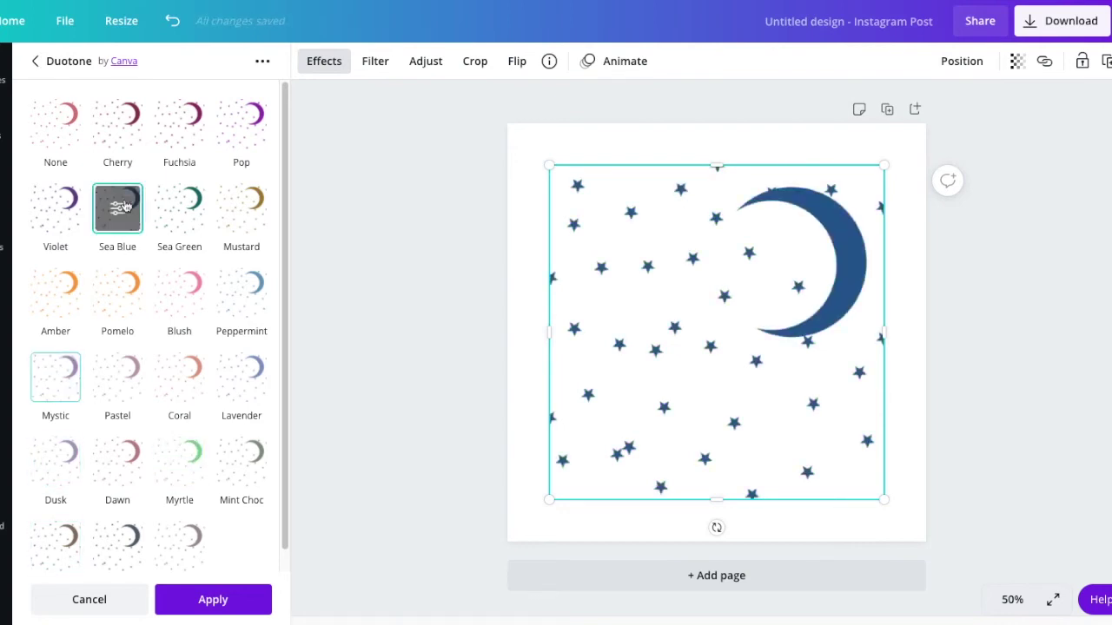
pyautogui.click(184, 136)
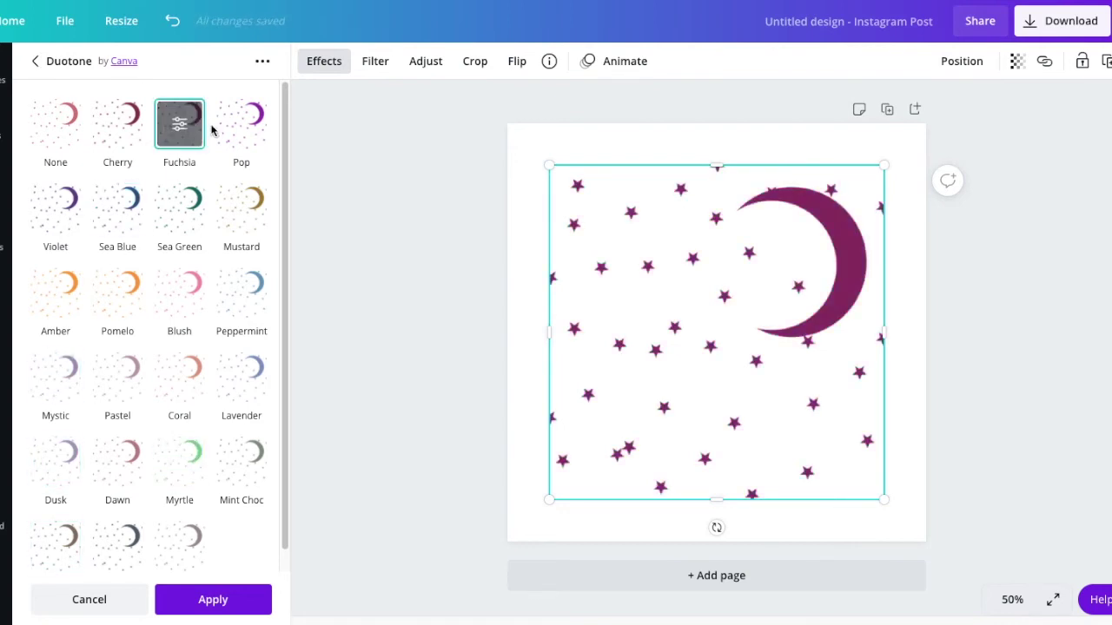
pyautogui.click(254, 124)
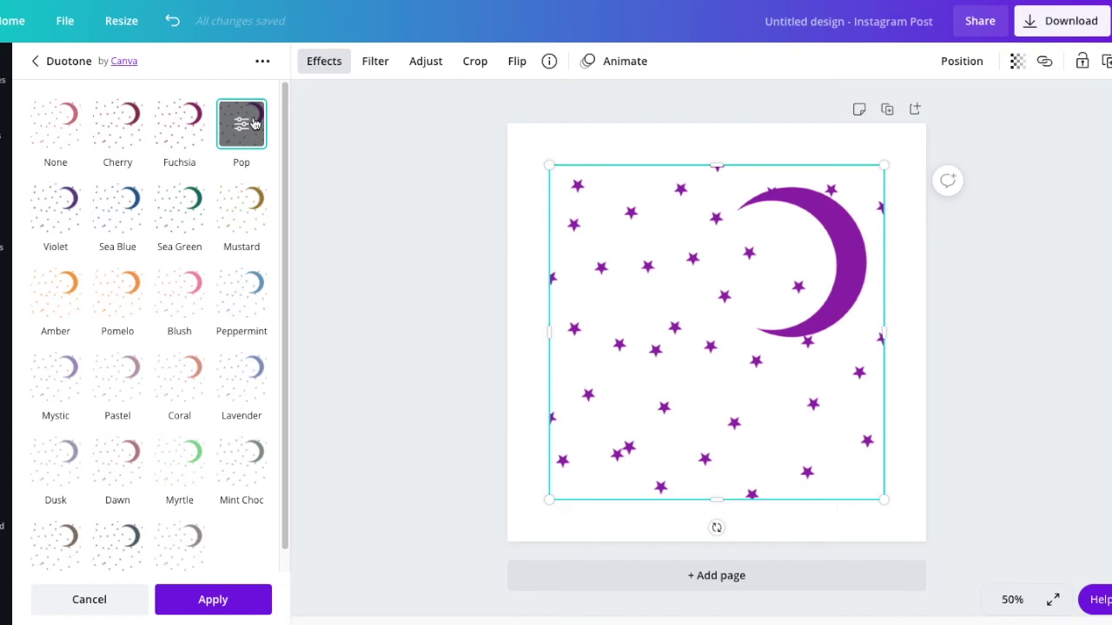
pyautogui.click(35, 62)
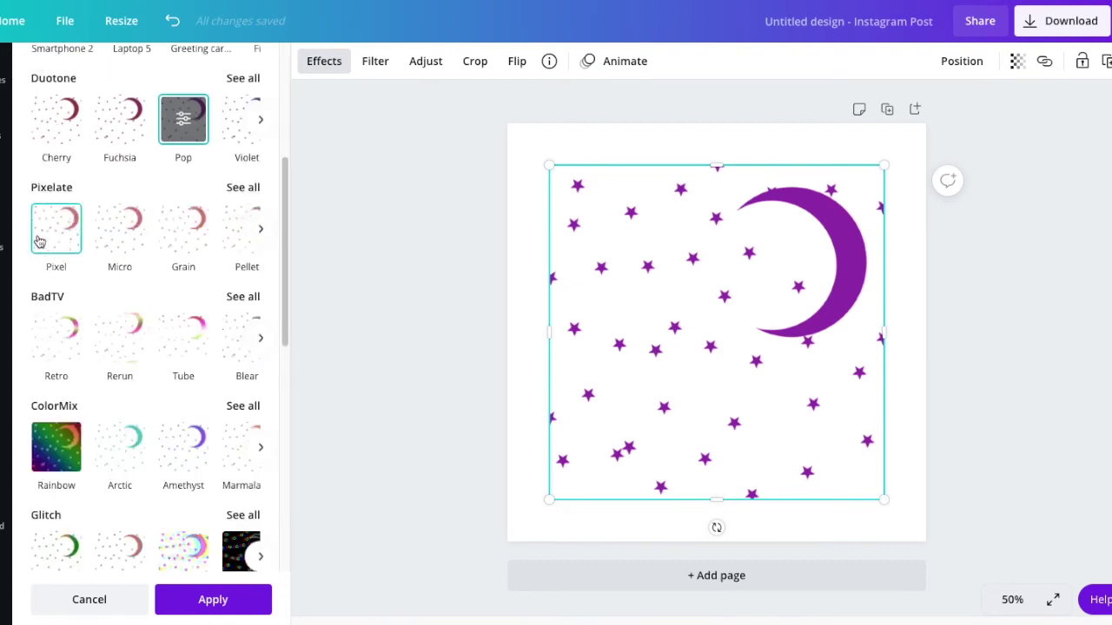
# Test Grain, Pixel and Retro effects, then apply the striped BadTV Rerun effect.
pyautogui.click(188, 229)
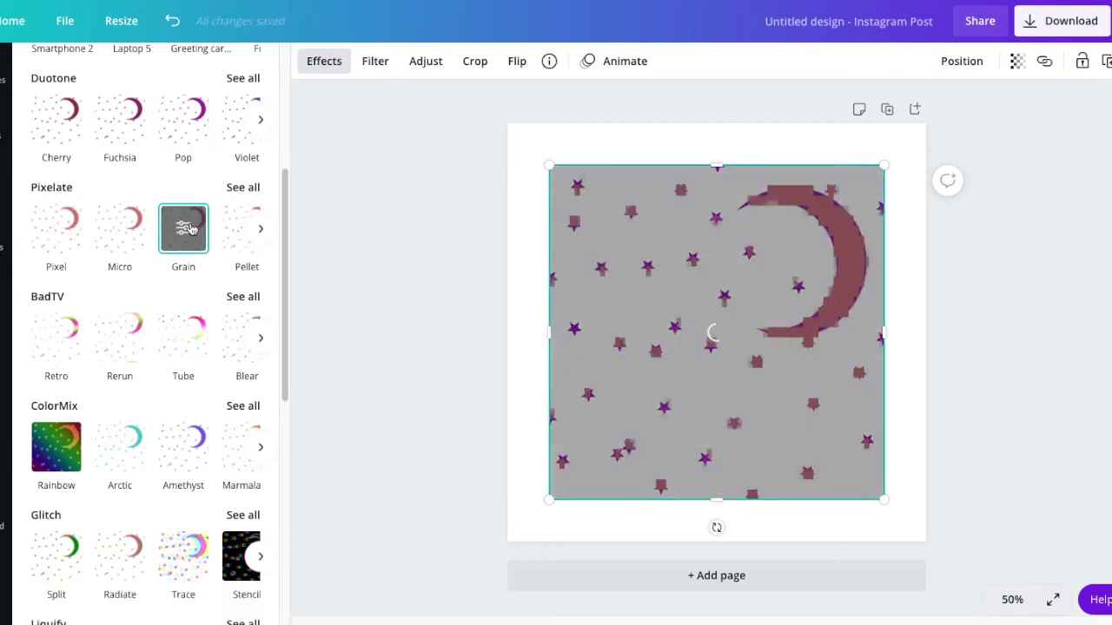
pyautogui.click(74, 240)
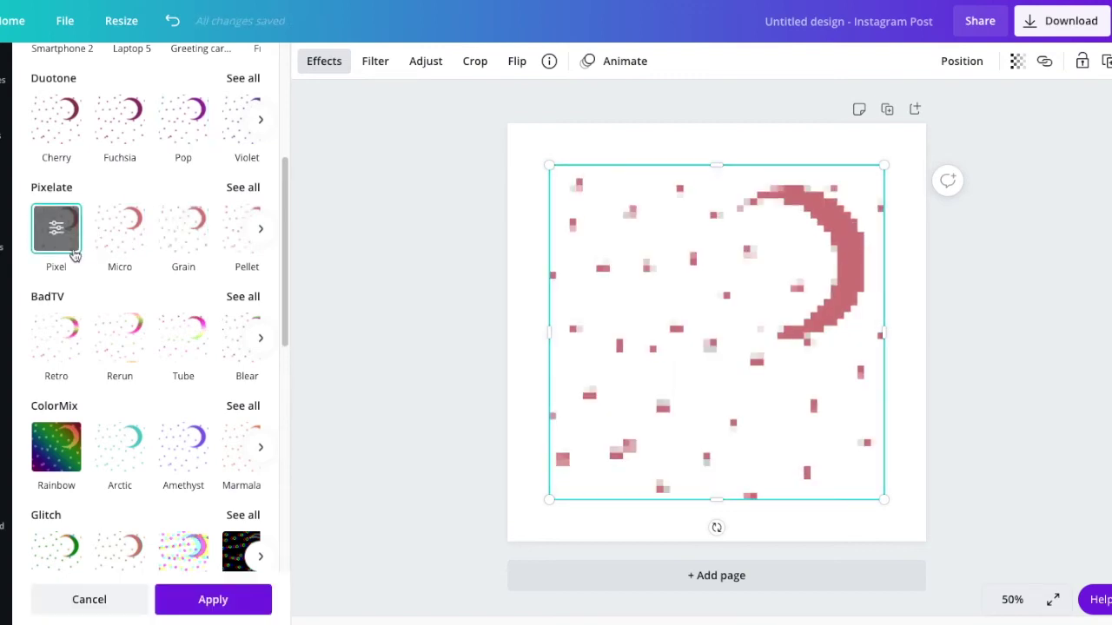
pyautogui.click(54, 345)
pyautogui.click(113, 340)
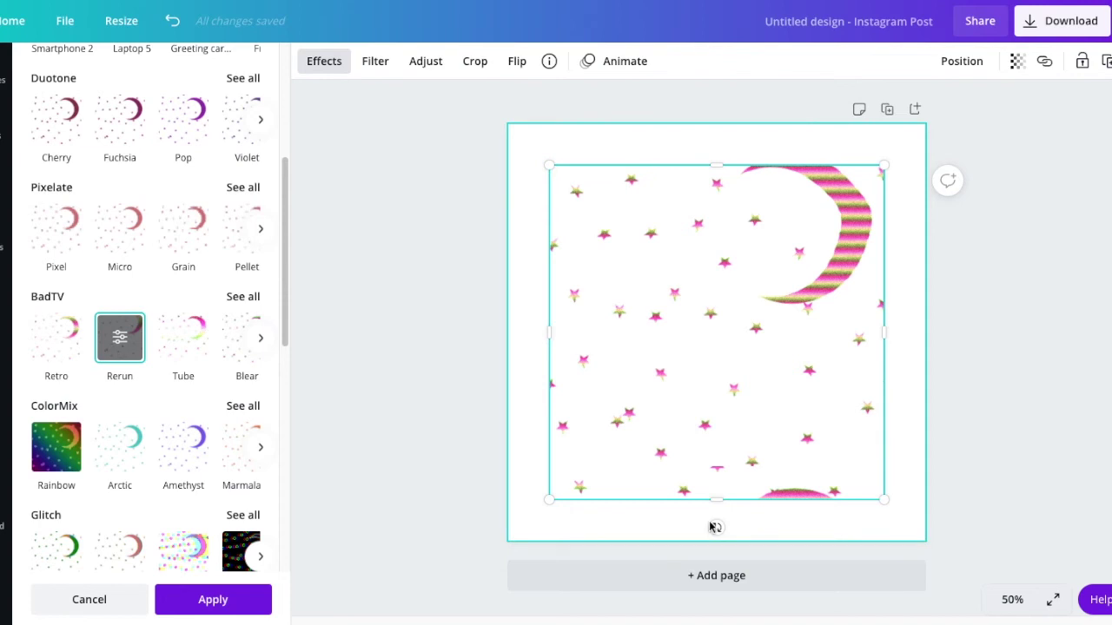
# Test Rainbow and Marine ColorMix, then set ColorMix to None to restore the original pink.
pyautogui.click(242, 406)
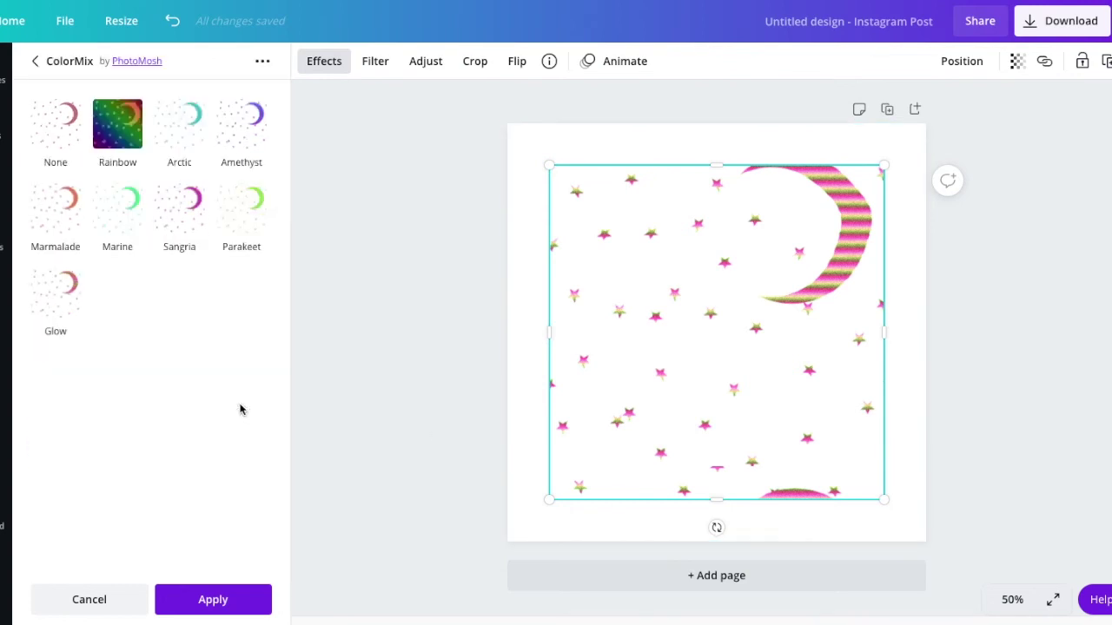
pyautogui.click(101, 128)
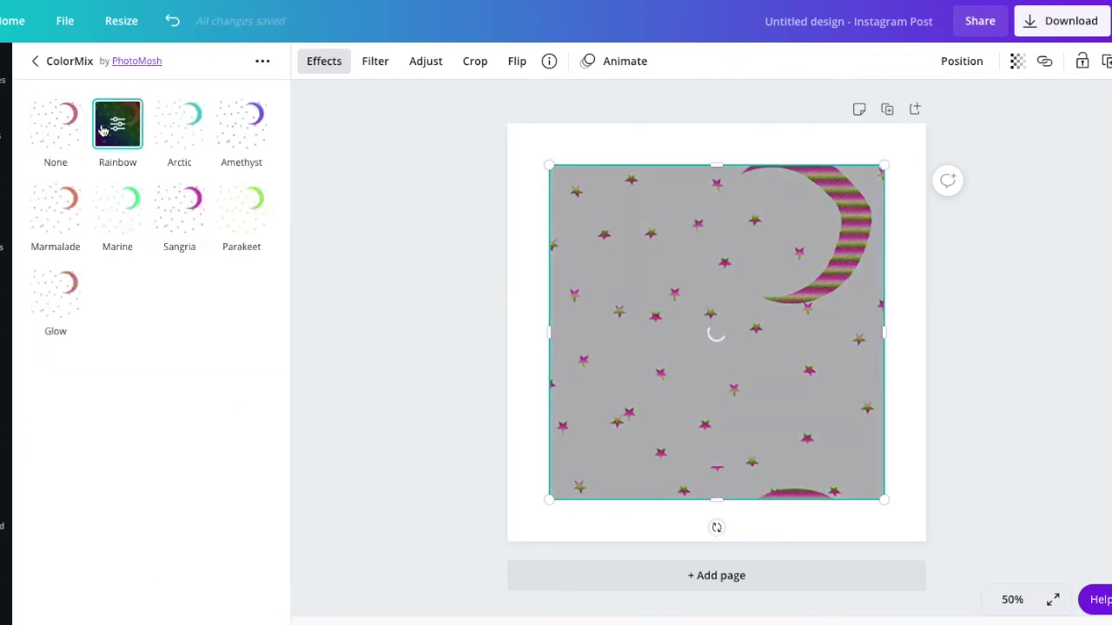
pyautogui.click(103, 212)
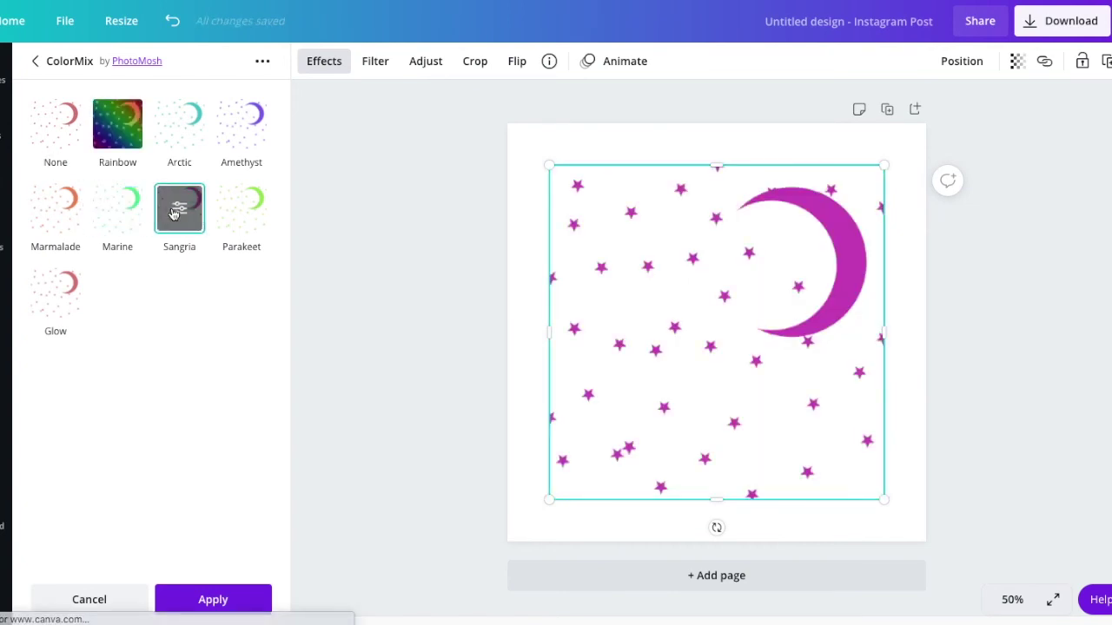
pyautogui.click(52, 126)
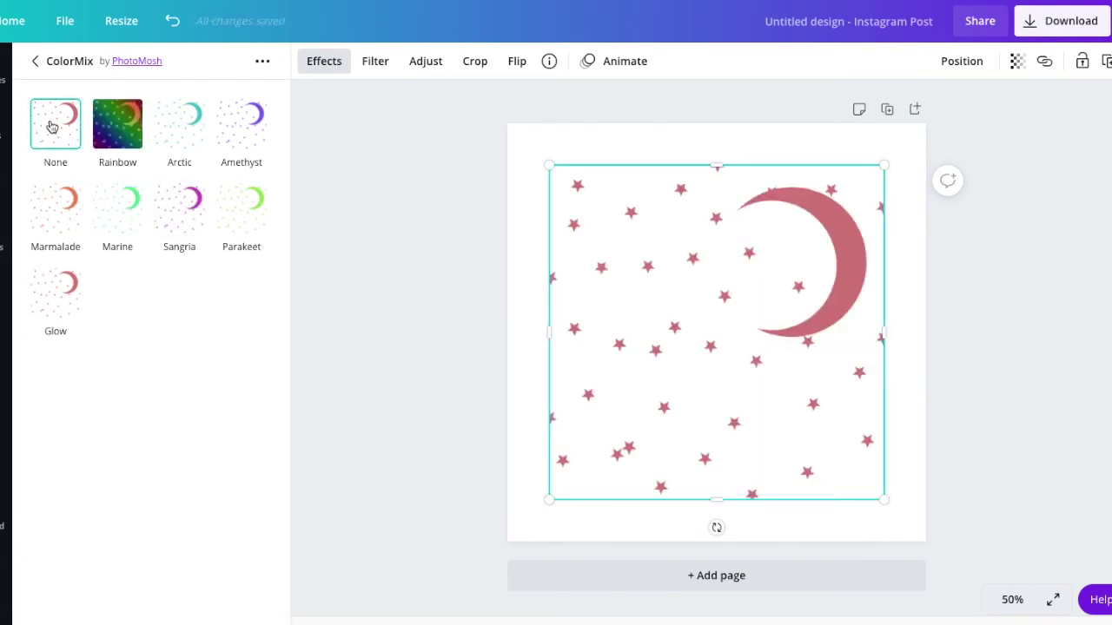
pyautogui.click(35, 62)
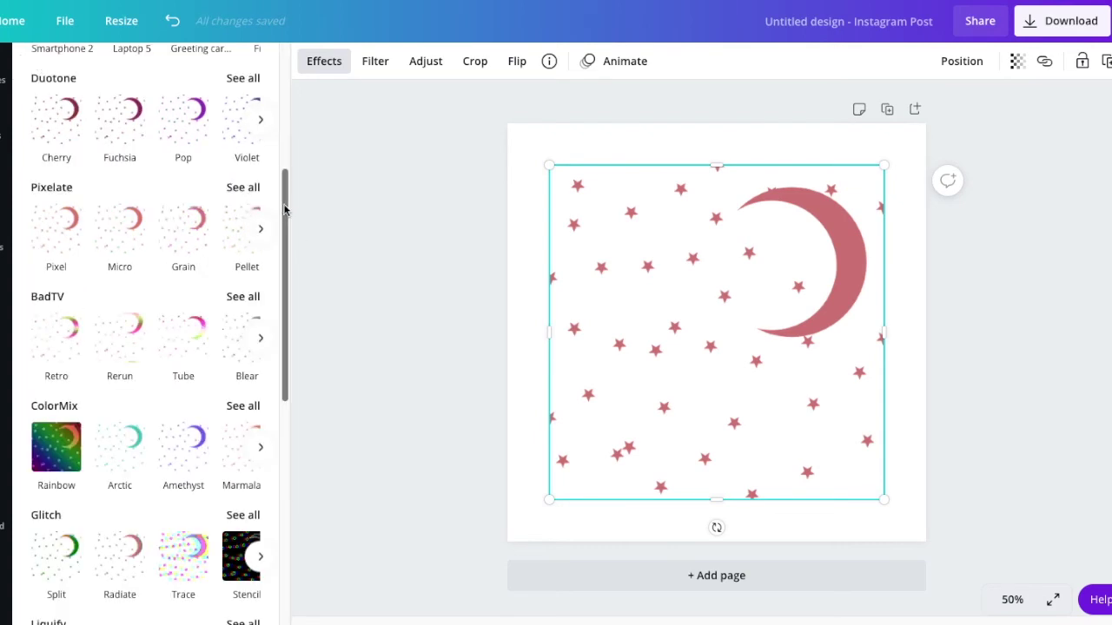
pyautogui.moveTo(286, 206); pyautogui.dragTo(286, 459)
pyautogui.scroll(10, 238, 188)
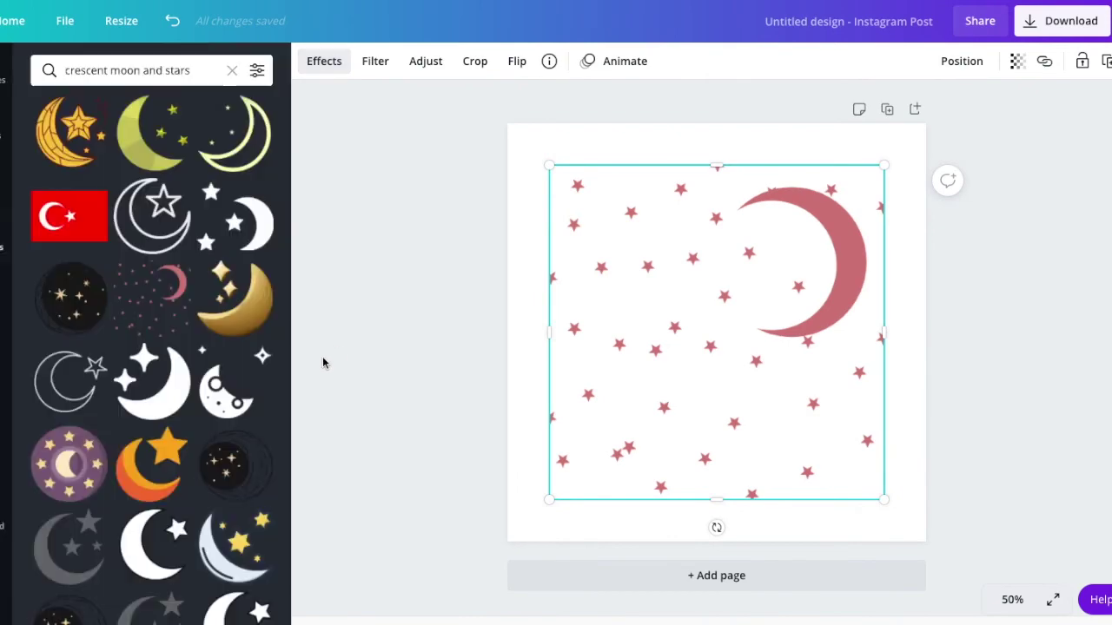
# Deselect the pink graphic on the canvas to close the Effects panel.
pyautogui.click(339, 364)
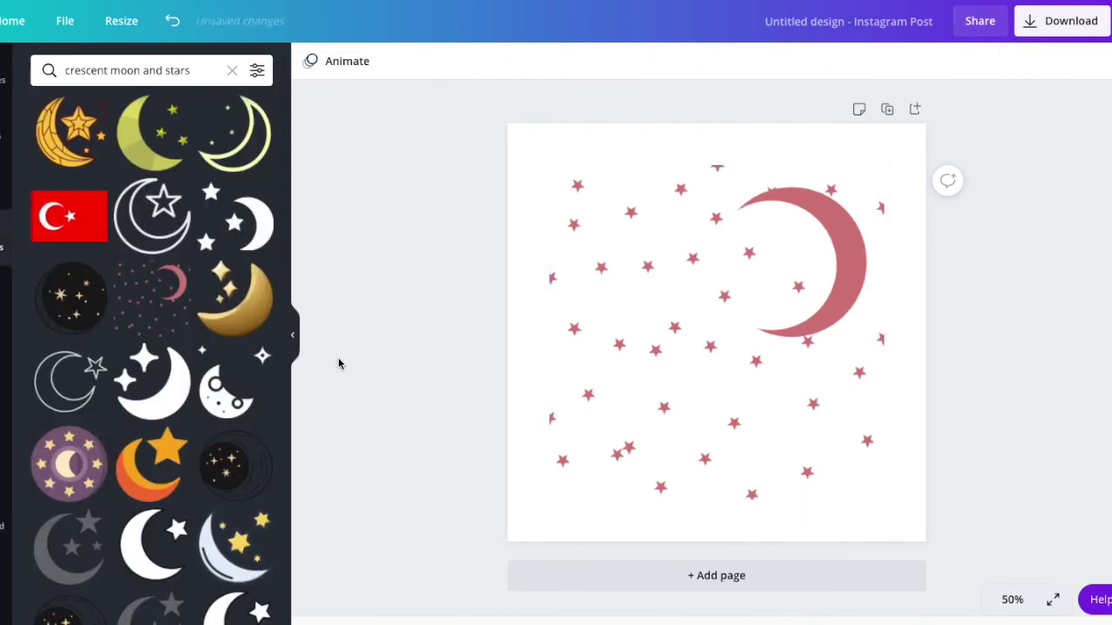